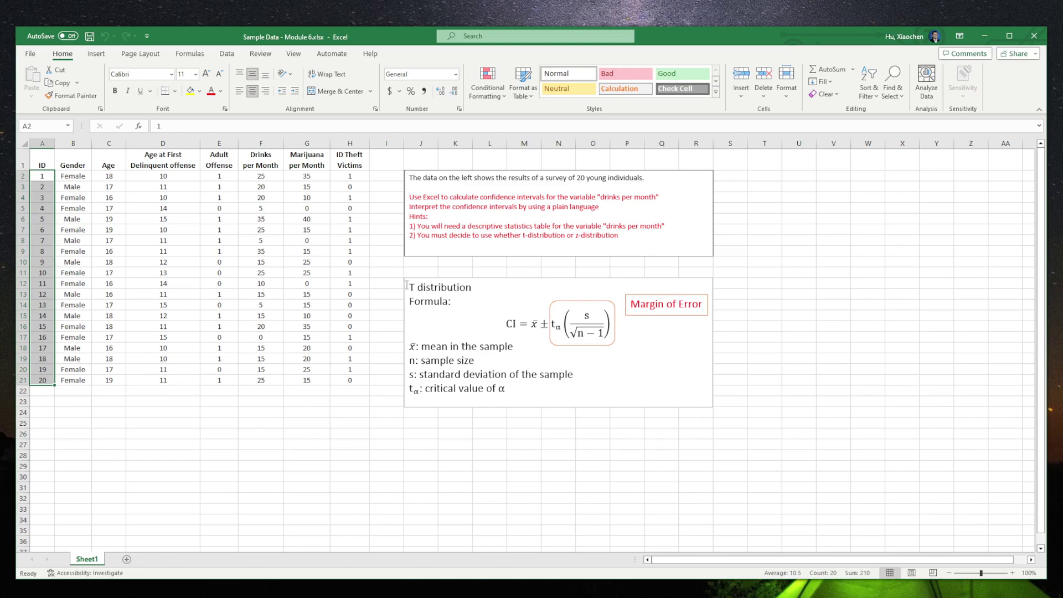
{"action": "left_click_drag", "start_coordinate": [408, 287], "coordinate": [643, 366]}
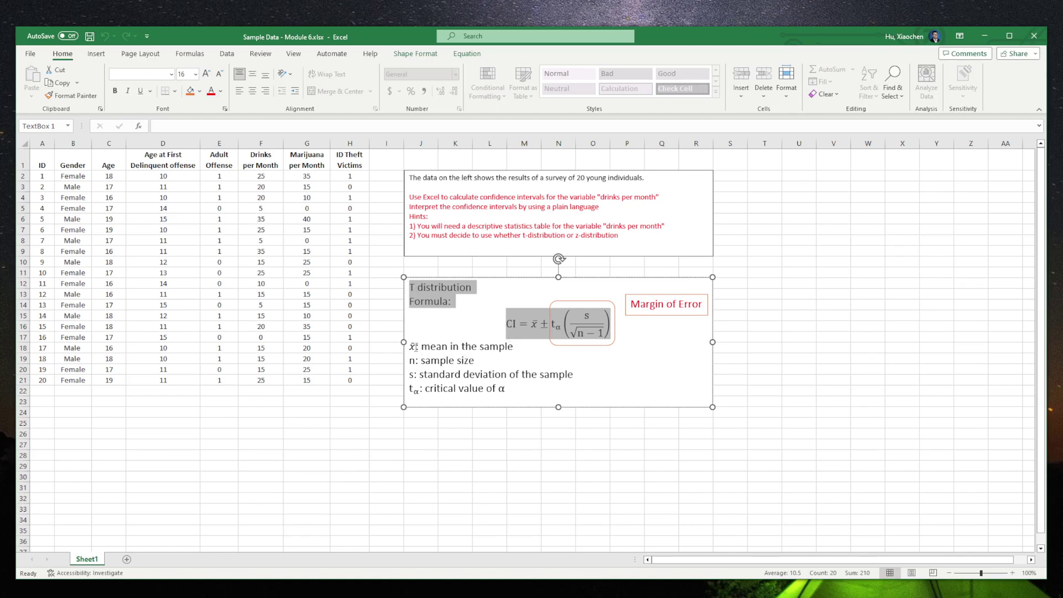
{"action": "left_click_drag", "start_coordinate": [422, 347], "coordinate": [553, 389]}
{"action": "left_click", "coordinate": [566, 388]}
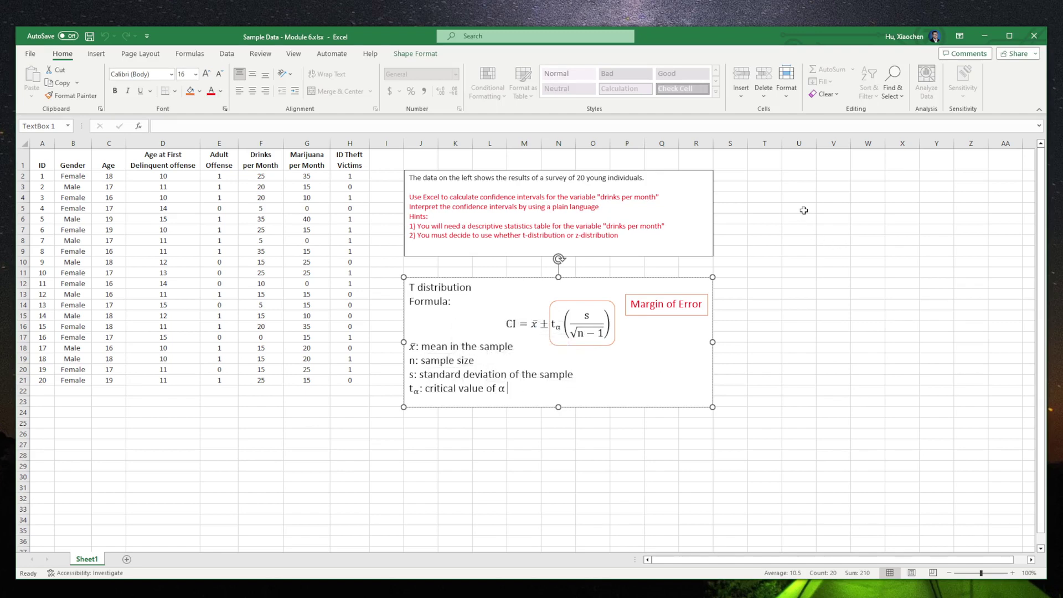
Enter the significance level as the text "α=0.05" in cell U3
{"action": "left_click", "coordinate": [798, 187]}
{"action": "left_click", "coordinate": [494, 384]}
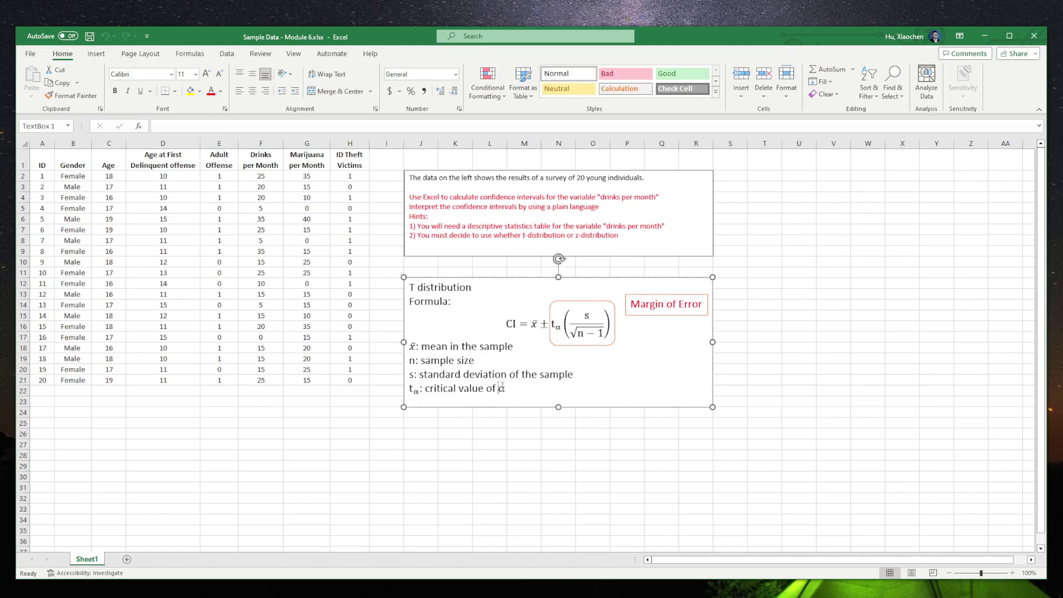
{"action": "left_click", "coordinate": [801, 189]}
{"action": "type", "text": "α"}
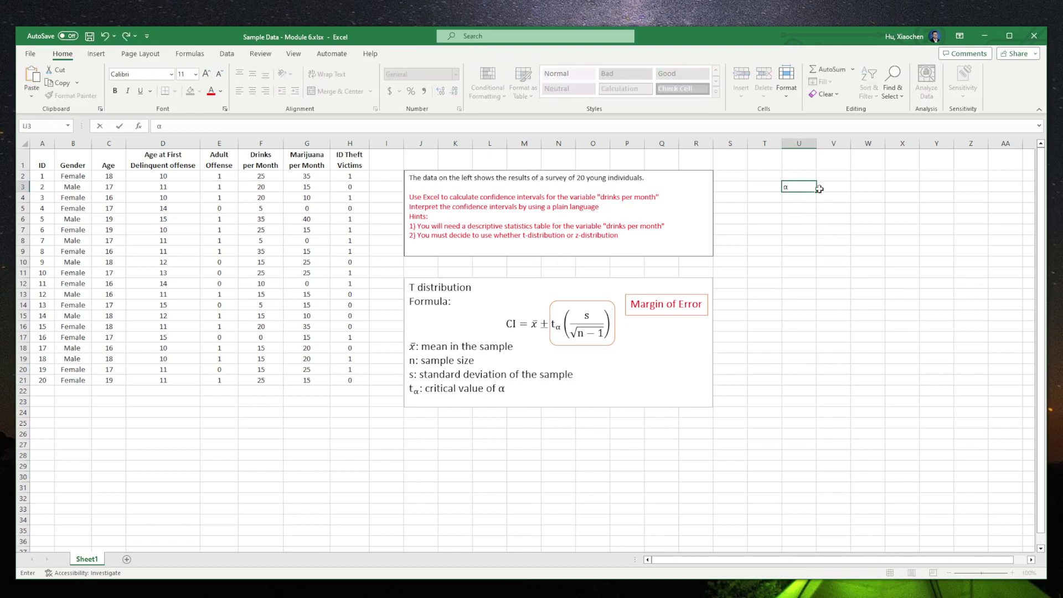
{"action": "left_click", "coordinate": [811, 187]}
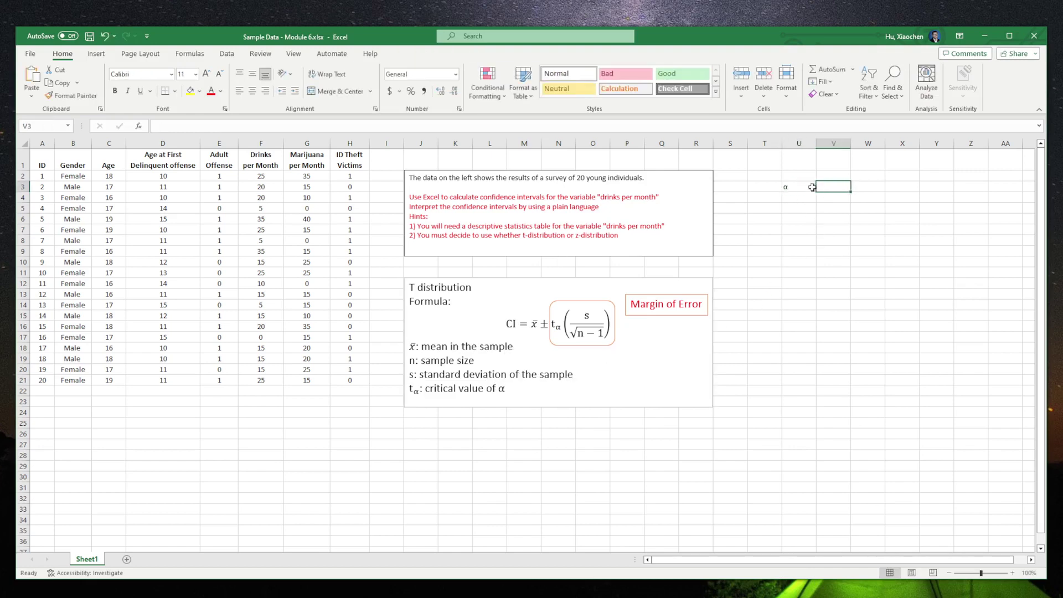
{"action": "double_click", "coordinate": [812, 187]}
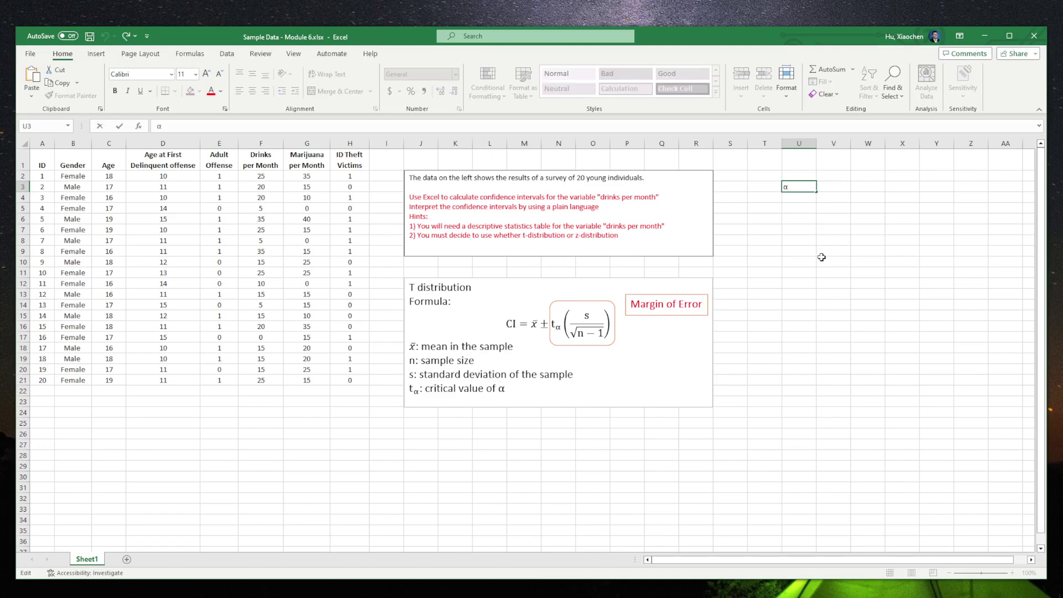
{"action": "type", "text": "=0.05"}
{"action": "left_click", "coordinate": [793, 208]}
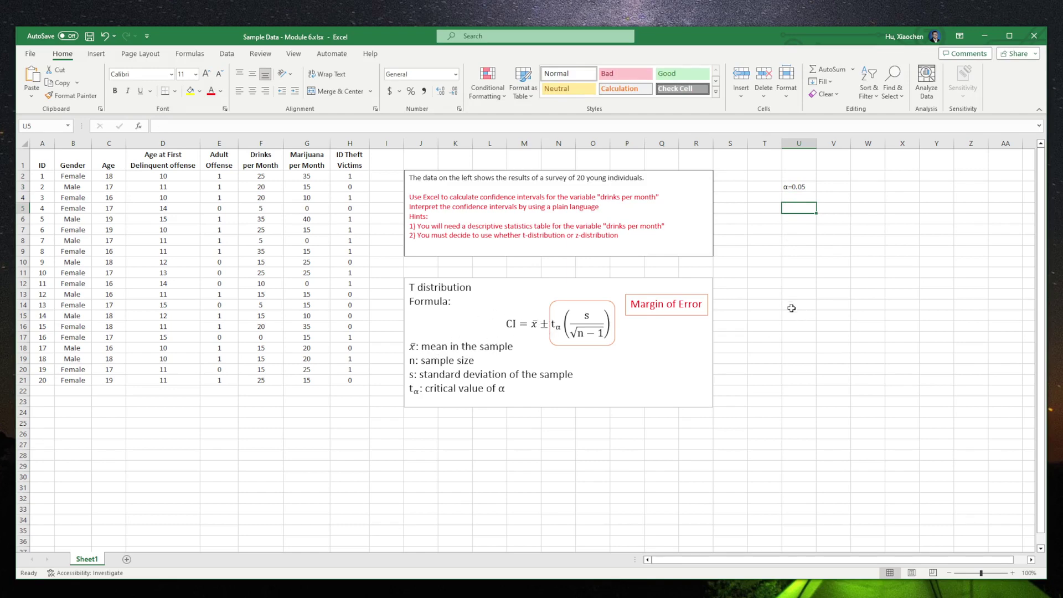
Run Descriptive Statistics on the drinks per month data in F1:F21, with labels in the first row and summary statistics on a new worksheet
{"action": "left_click", "coordinate": [226, 53]}
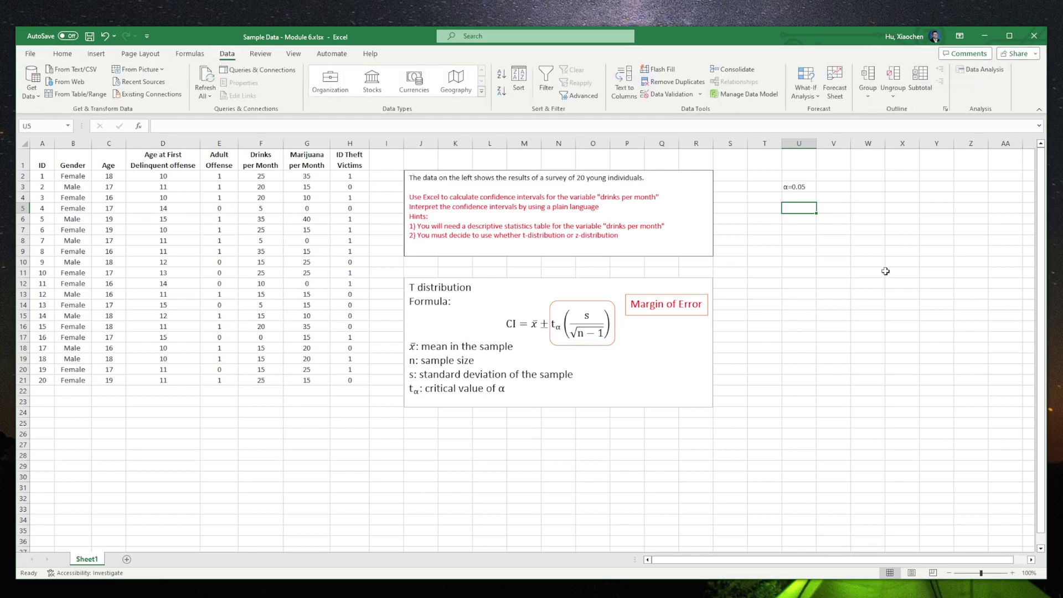
{"action": "left_click", "coordinate": [978, 74]}
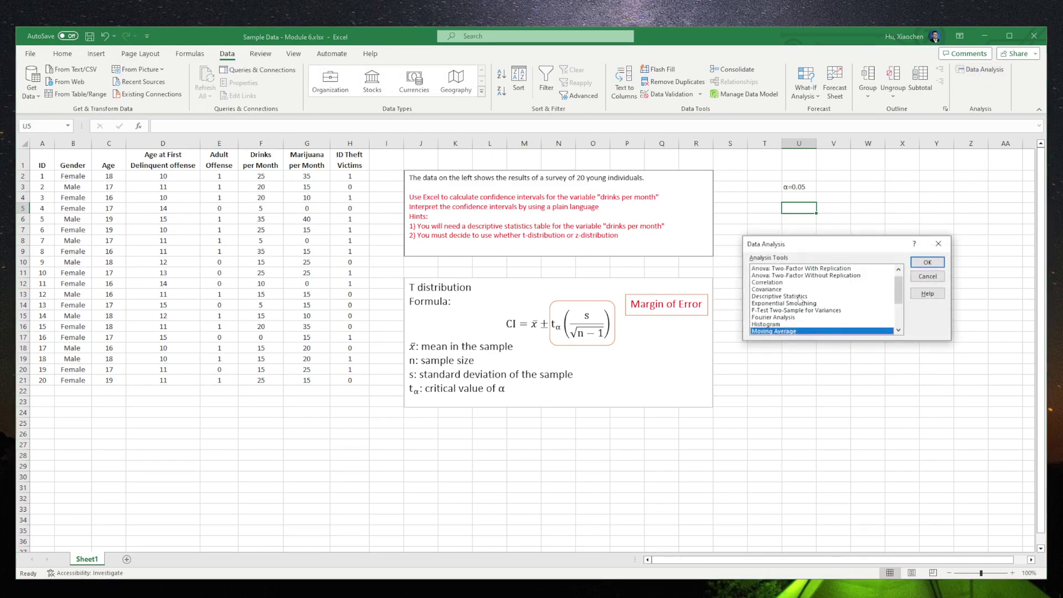
{"action": "left_click", "coordinate": [797, 296]}
{"action": "left_click", "coordinate": [926, 262]}
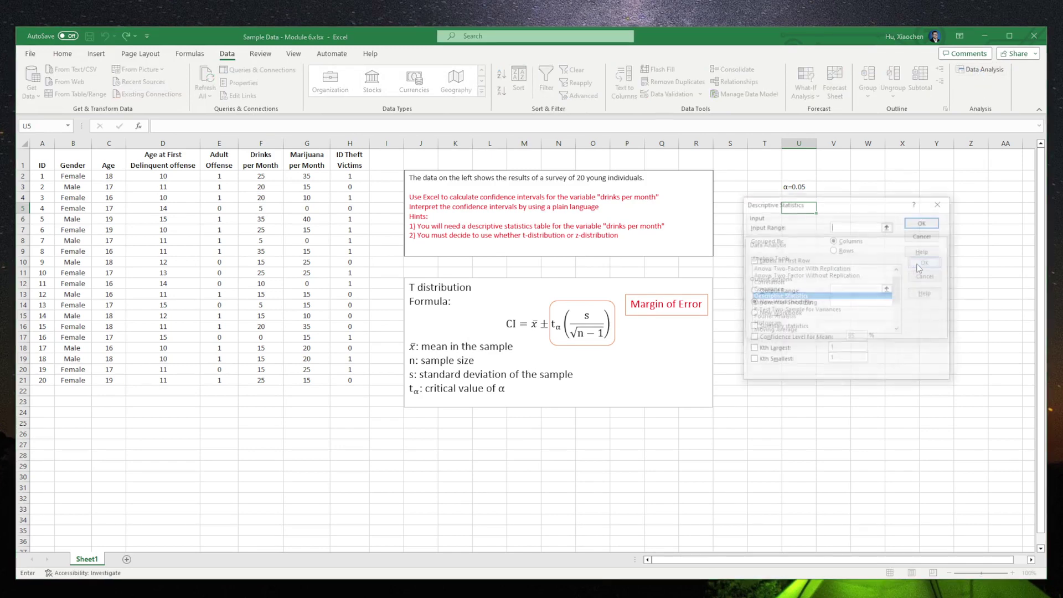
{"action": "left_click_drag", "start_coordinate": [269, 159], "coordinate": [315, 377]}
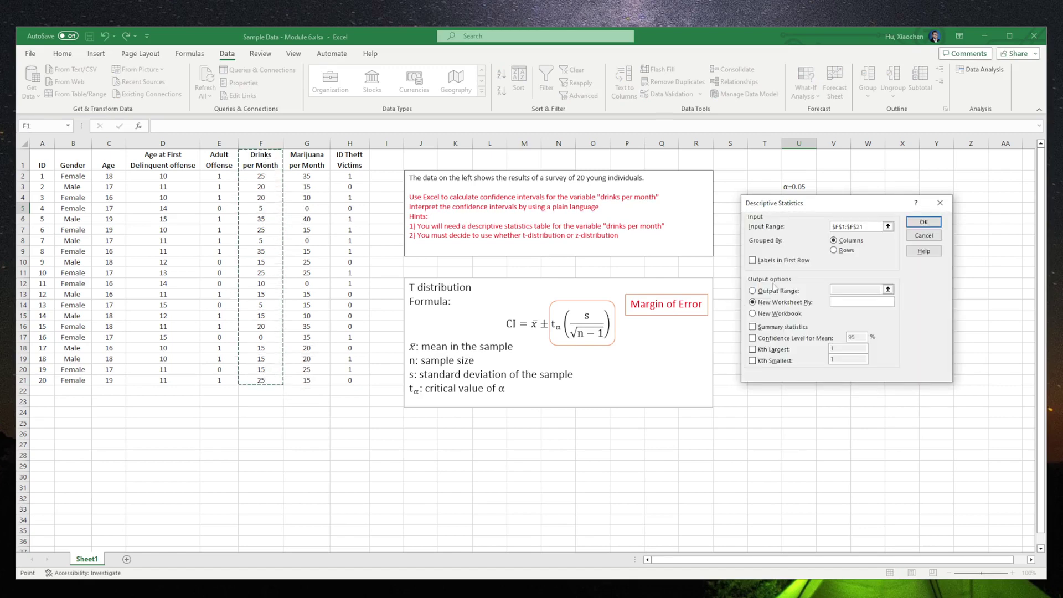
{"action": "left_click", "coordinate": [788, 261]}
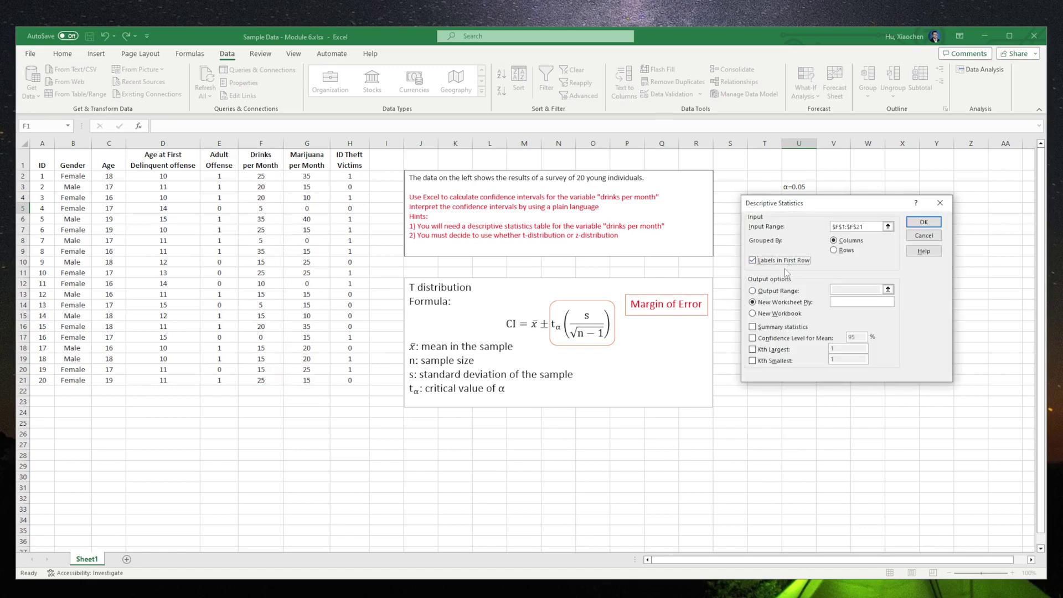
{"action": "left_click", "coordinate": [787, 330]}
{"action": "left_click", "coordinate": [923, 222]}
AutoFit the column widths of the descriptive statistics table in columns A and B
{"action": "left_click", "coordinate": [63, 53]}
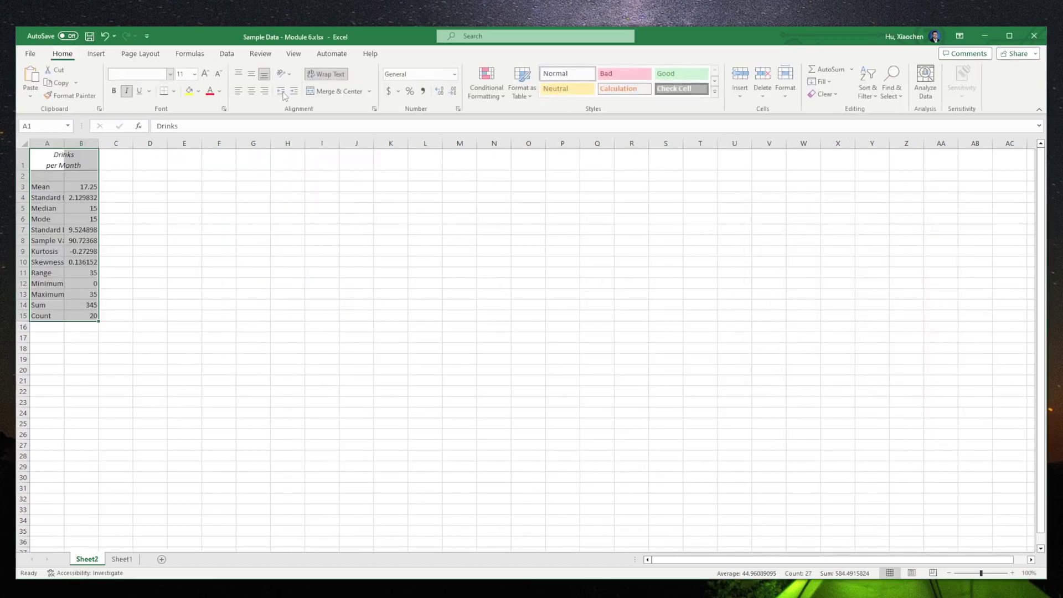
{"action": "left_click", "coordinate": [795, 97]}
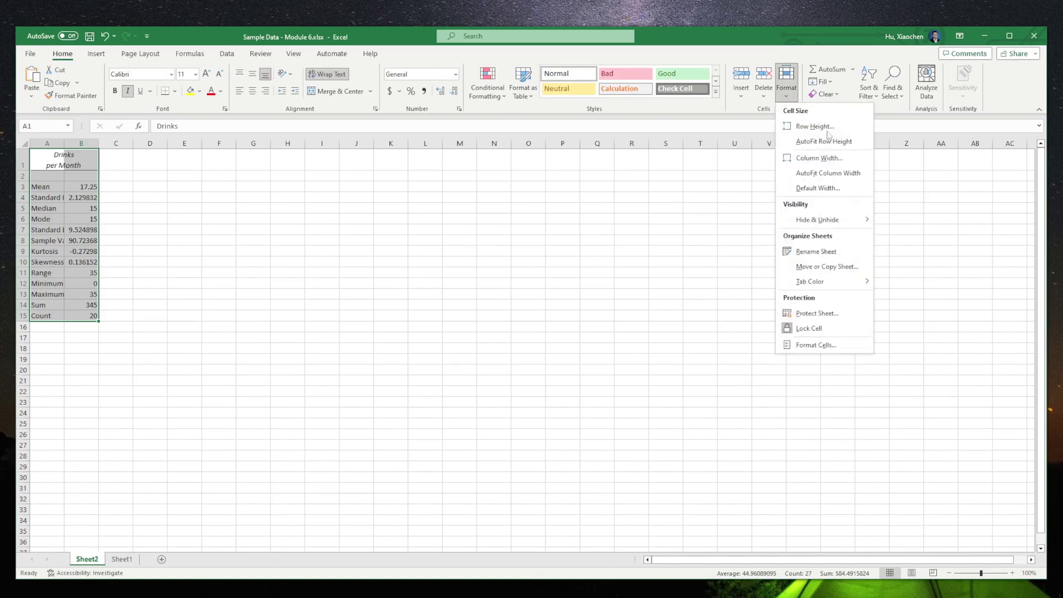
{"action": "left_click", "coordinate": [839, 173]}
{"action": "left_click", "coordinate": [176, 209]}
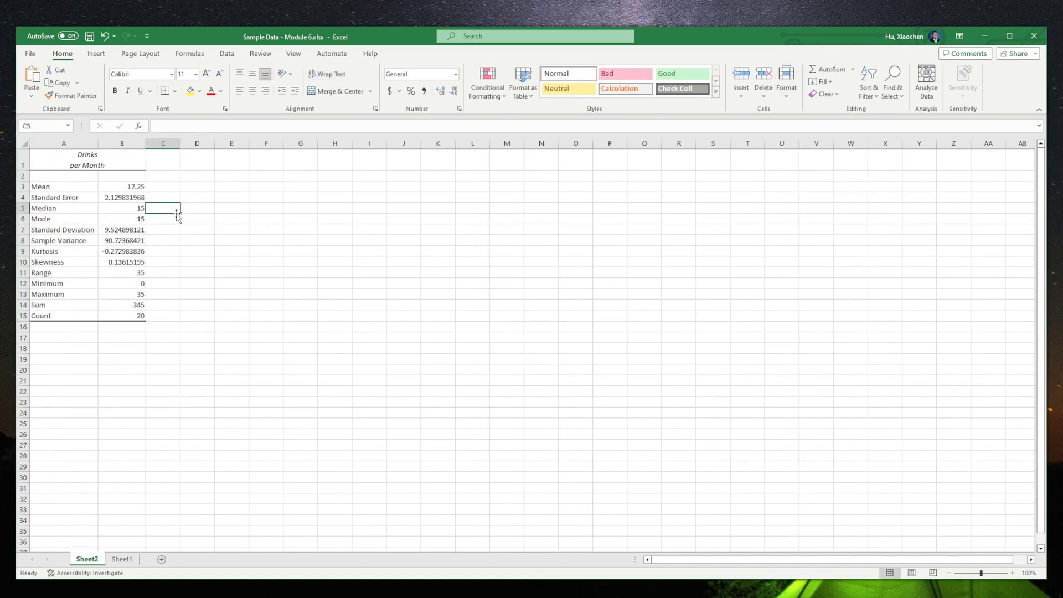
Colour the text of the Mean and Standard Deviation rows red in the statistics table
{"action": "left_click_drag", "start_coordinate": [80, 188], "coordinate": [127, 188]}
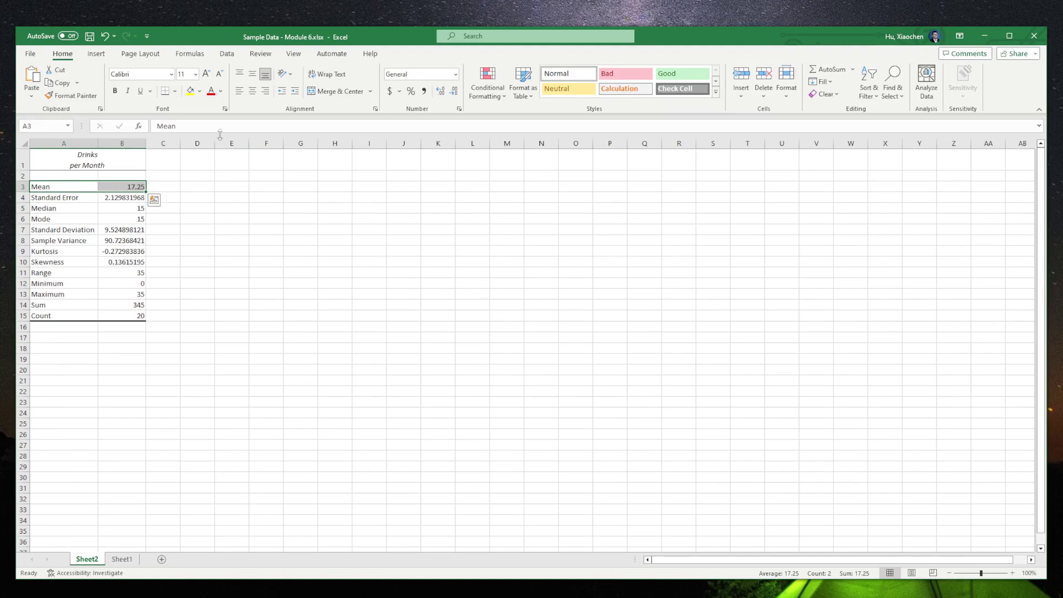
{"action": "left_click", "coordinate": [212, 96]}
{"action": "left_click_drag", "start_coordinate": [61, 229], "coordinate": [136, 230]}
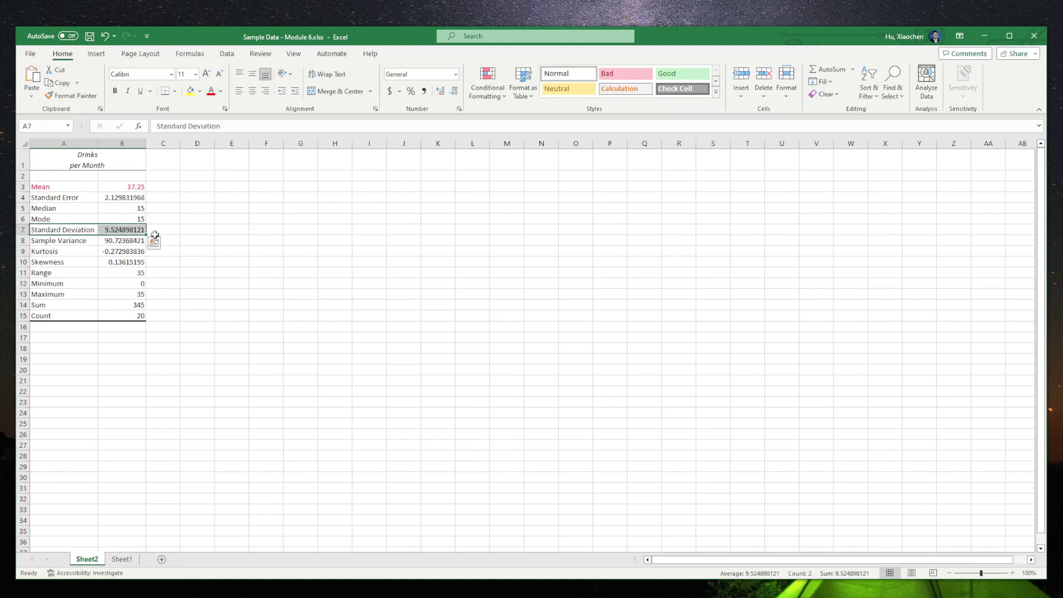
{"action": "left_click", "coordinate": [212, 96]}
Copy the Mean and Standard Deviation labels and values from Sheet2 into Sheet1, starting at cell W3
{"action": "left_click_drag", "start_coordinate": [65, 187], "coordinate": [119, 187]}
{"action": "left_click", "coordinate": [97, 229], "text": "ctrl"}
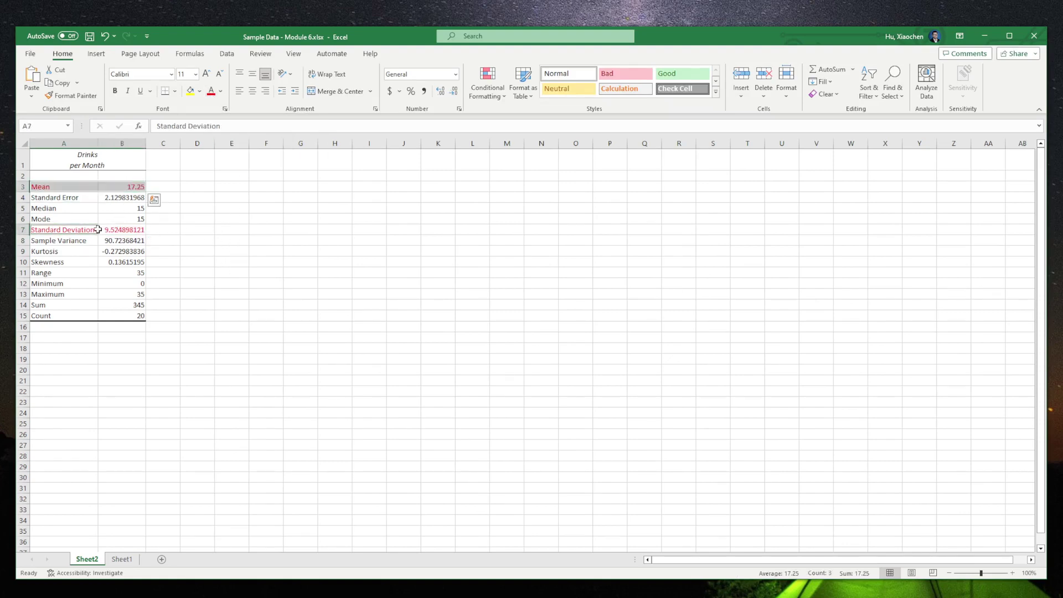
{"action": "key", "text": "ctrl+c"}
{"action": "left_click", "coordinate": [121, 559]}
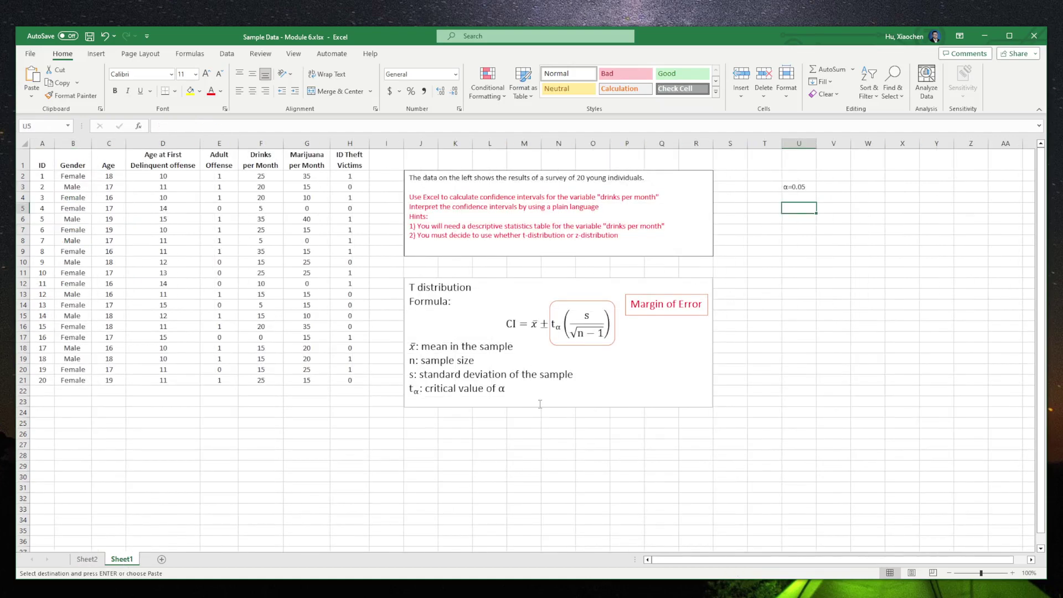
{"action": "left_click", "coordinate": [852, 187]}
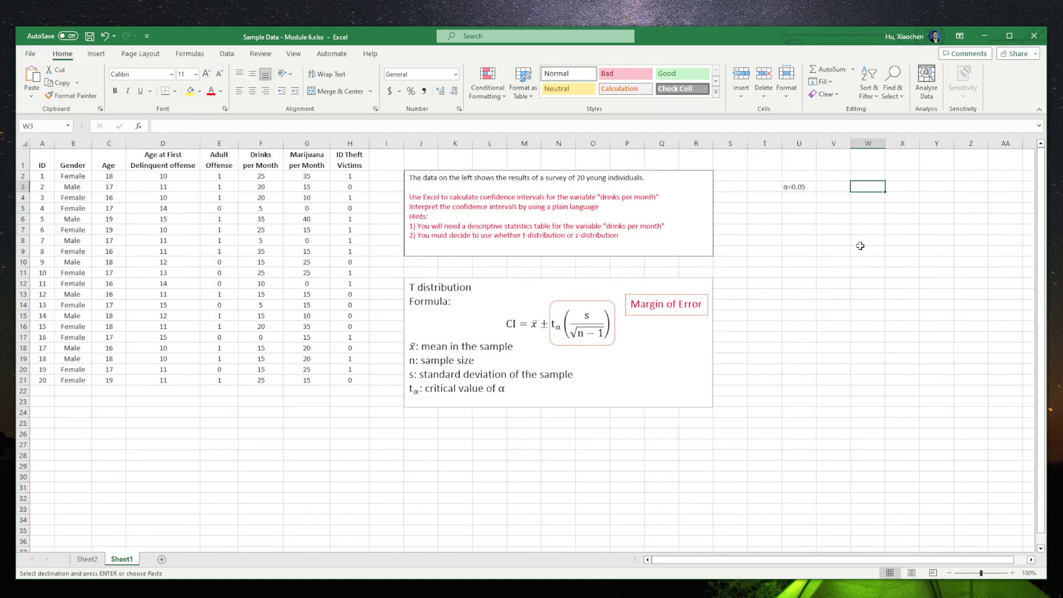
{"action": "key", "text": "ctrl+v"}
Shorten the Standard Deviation label in cell W4 to "Std"
{"action": "double_click", "coordinate": [879, 201]}
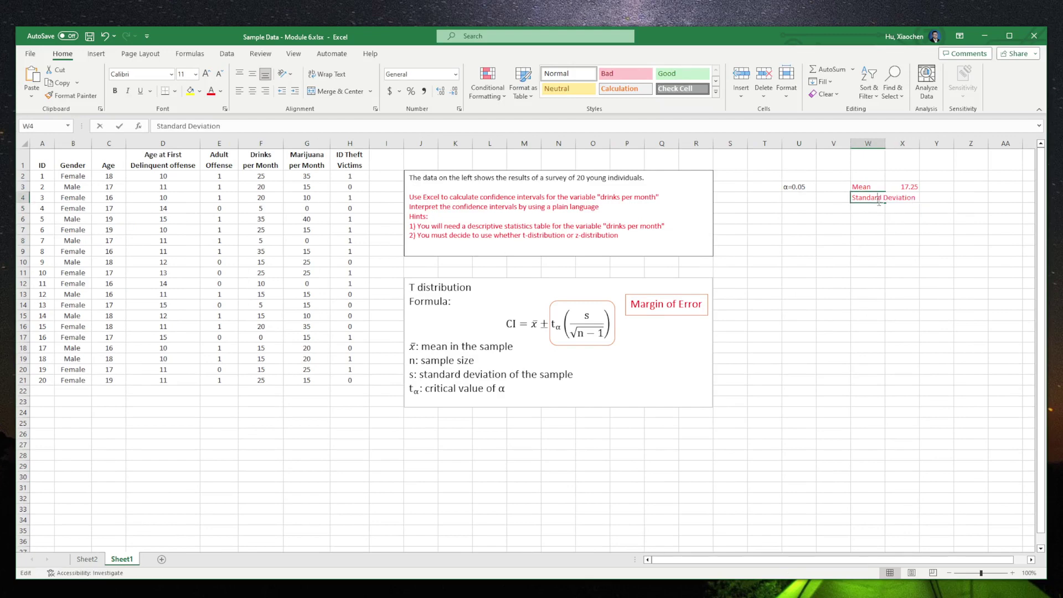
{"action": "left_click_drag", "start_coordinate": [857, 197], "coordinate": [919, 197]}
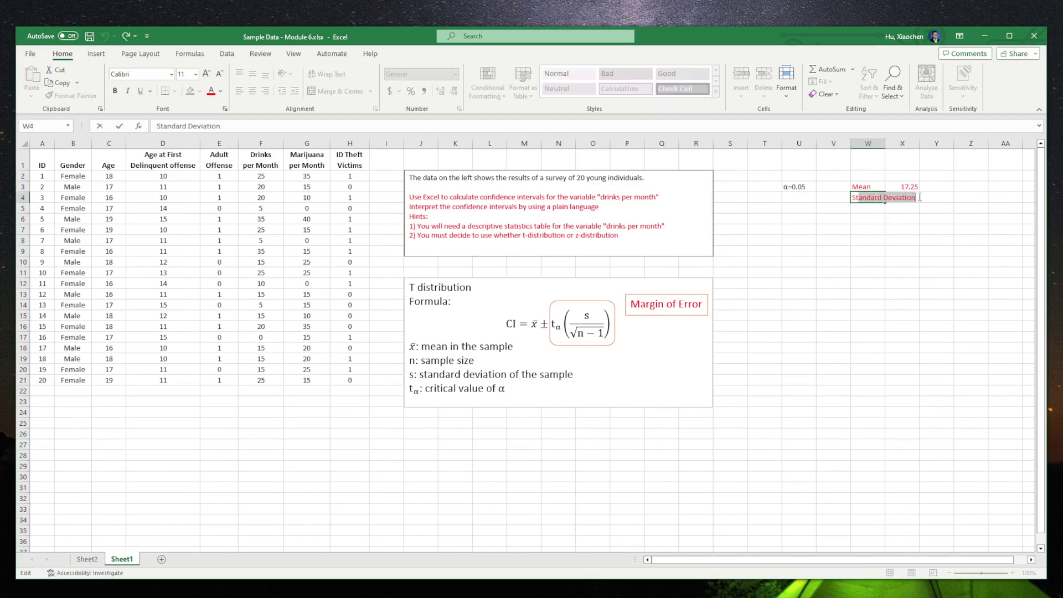
{"action": "type", "text": "td"}
{"action": "left_click", "coordinate": [890, 220]}
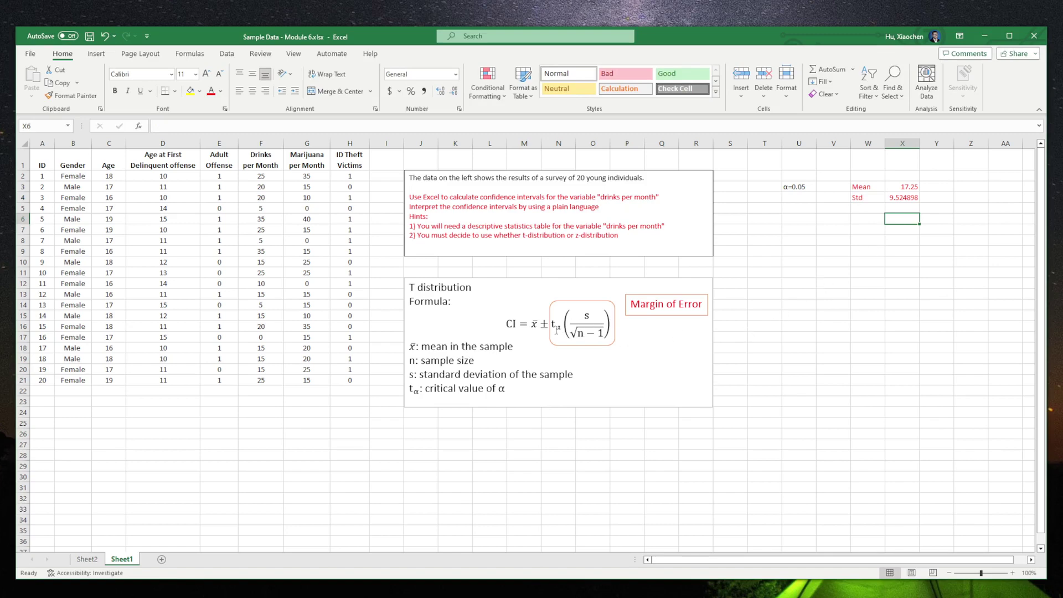
Add the label "ME" for the margin of error in cell W6
{"action": "left_click", "coordinate": [614, 335]}
{"action": "left_click_drag", "start_coordinate": [600, 300], "coordinate": [600, 300]}
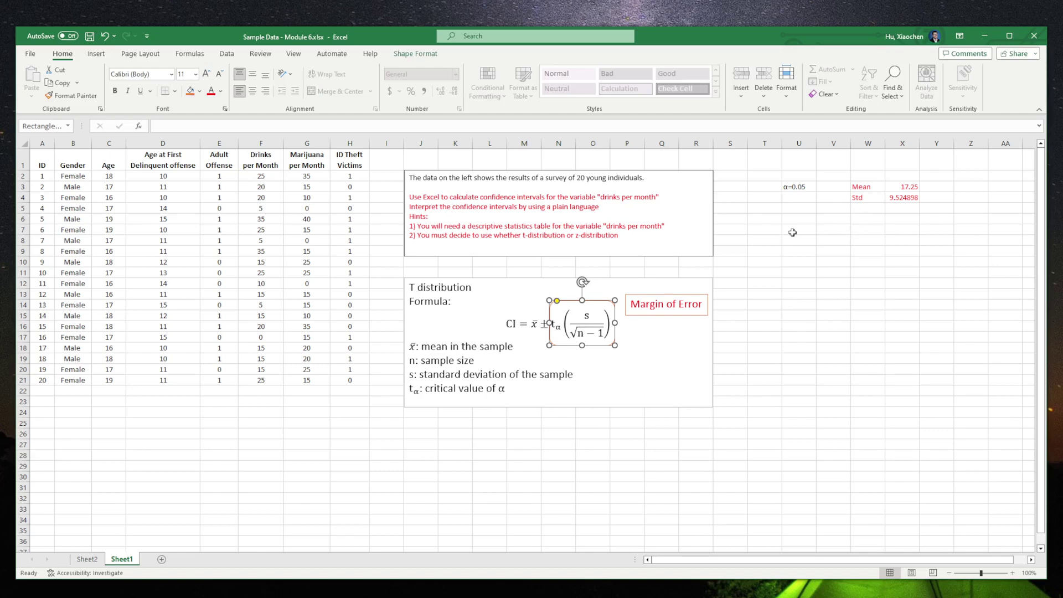
{"action": "left_click", "coordinate": [856, 219]}
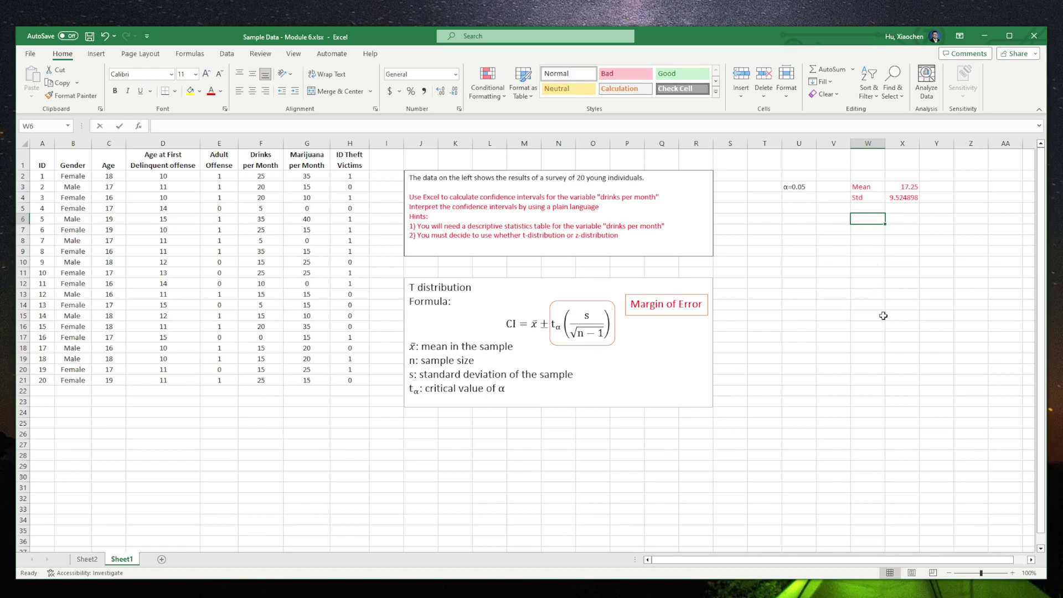
{"action": "type", "text": "ME"}
Calculate the margin of error in X6 with =confidence.t(0.05,9.53,20) and colour the text of W6:X6 red
{"action": "left_click", "coordinate": [903, 219]}
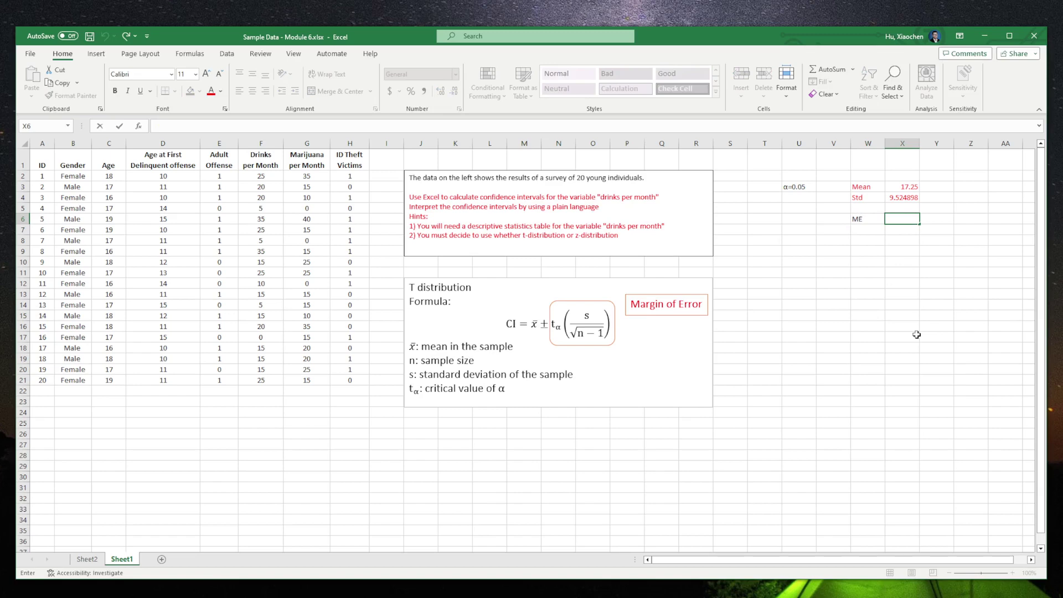
{"action": "type", "text": "=confidn"}
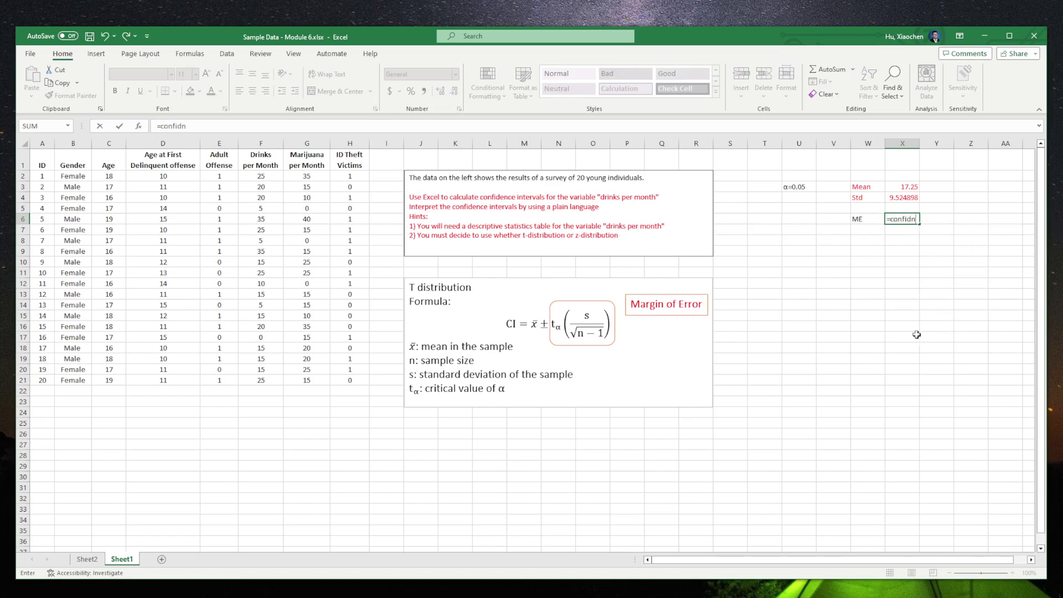
{"action": "key", "text": "BackSpace"}
{"action": "type", "text": "ence"}
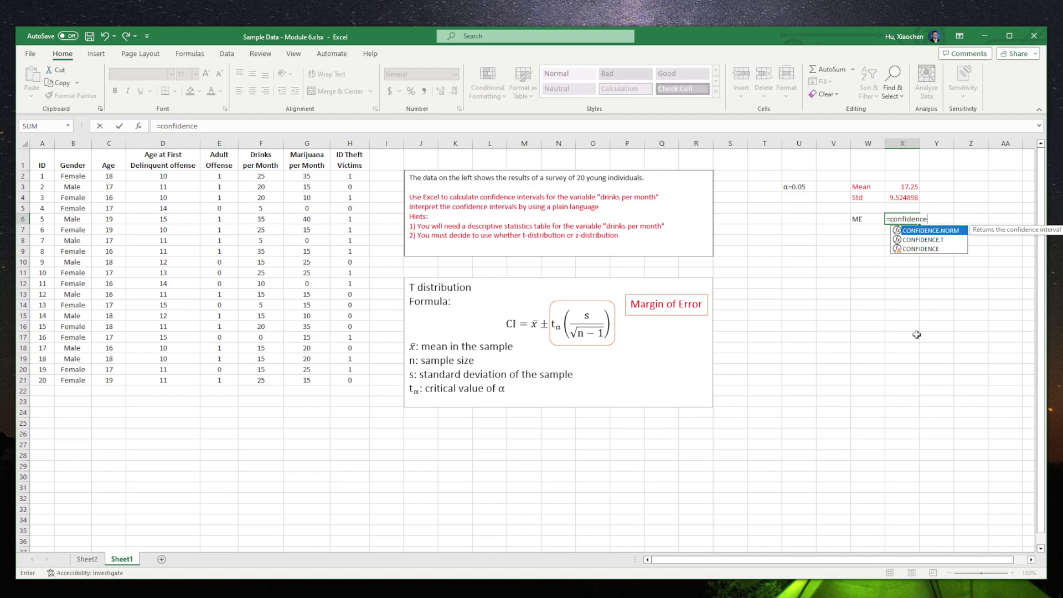
{"action": "type", "text": ".t"}
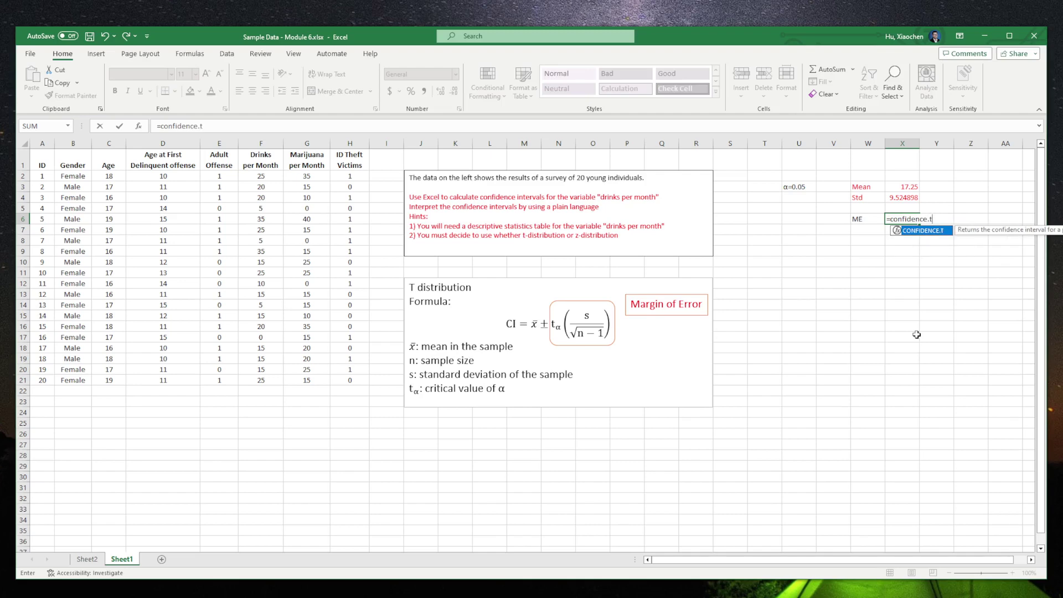
{"action": "type", "text": "("}
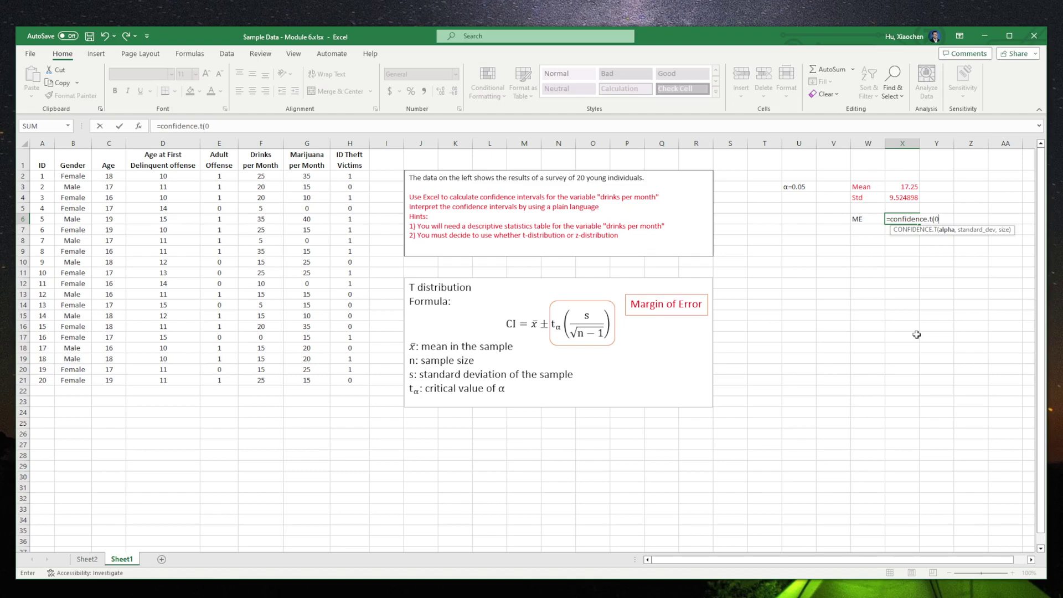
{"action": "type", "text": "0.0o"}
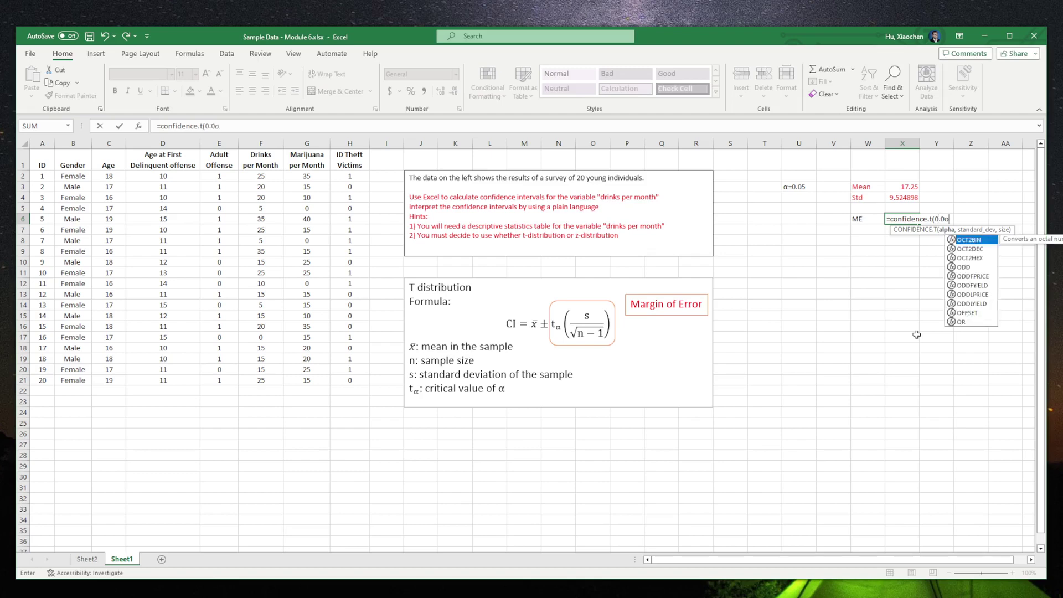
{"action": "key", "text": "BackSpace"}
{"action": "type", "text": "5,9.53"}
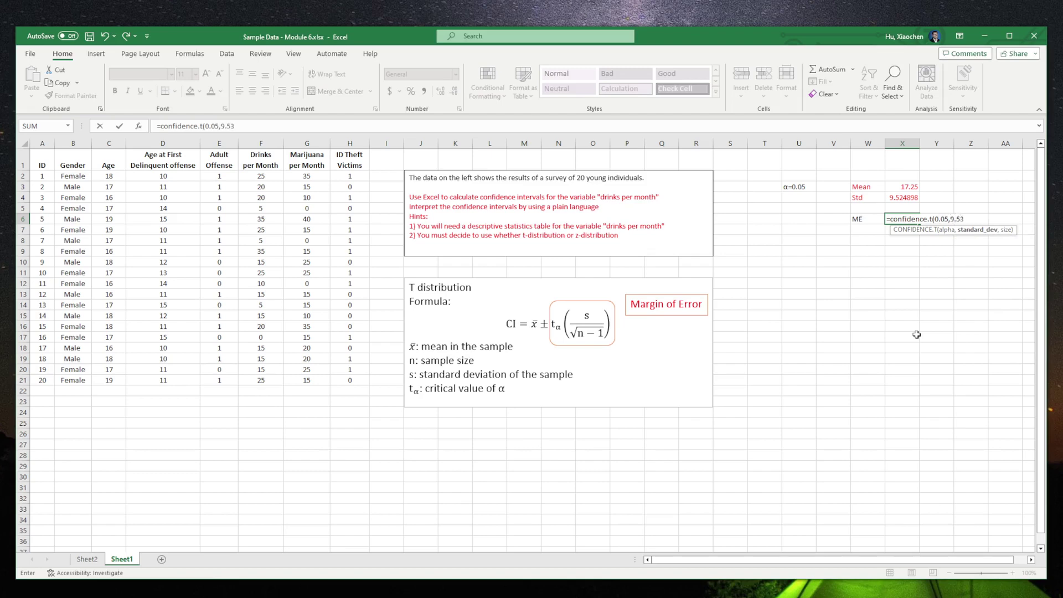
{"action": "type", "text": ",20)"}
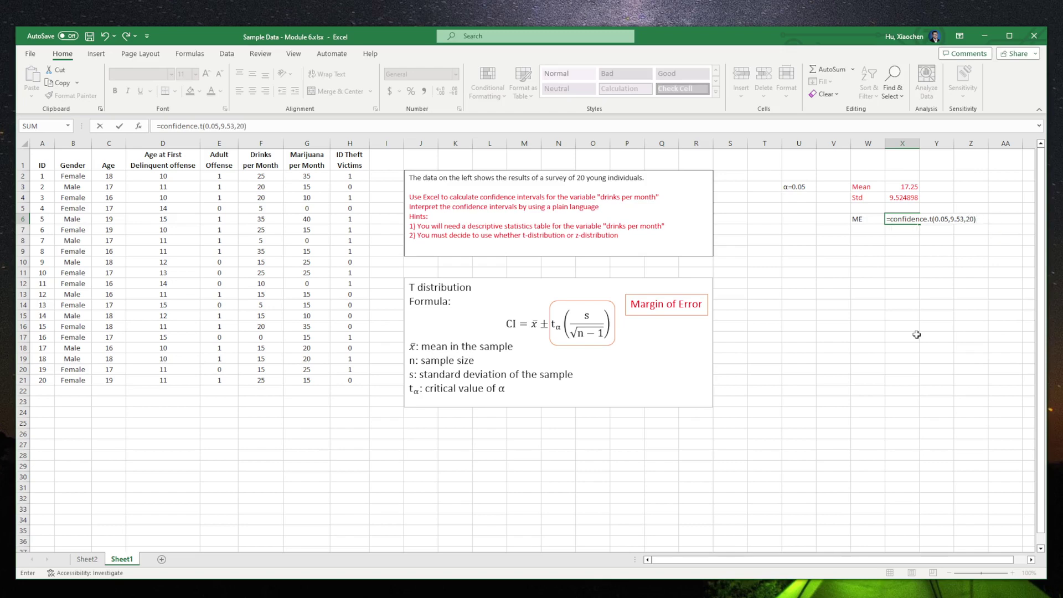
{"action": "key", "text": "Return"}
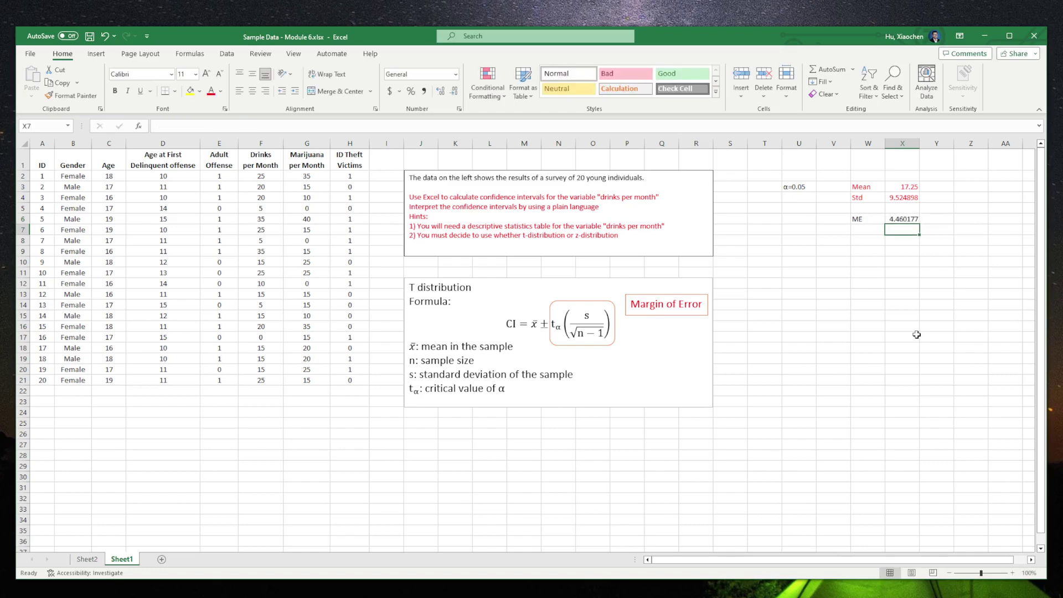
{"action": "left_click_drag", "start_coordinate": [869, 220], "coordinate": [913, 222]}
{"action": "left_click", "coordinate": [211, 91]}
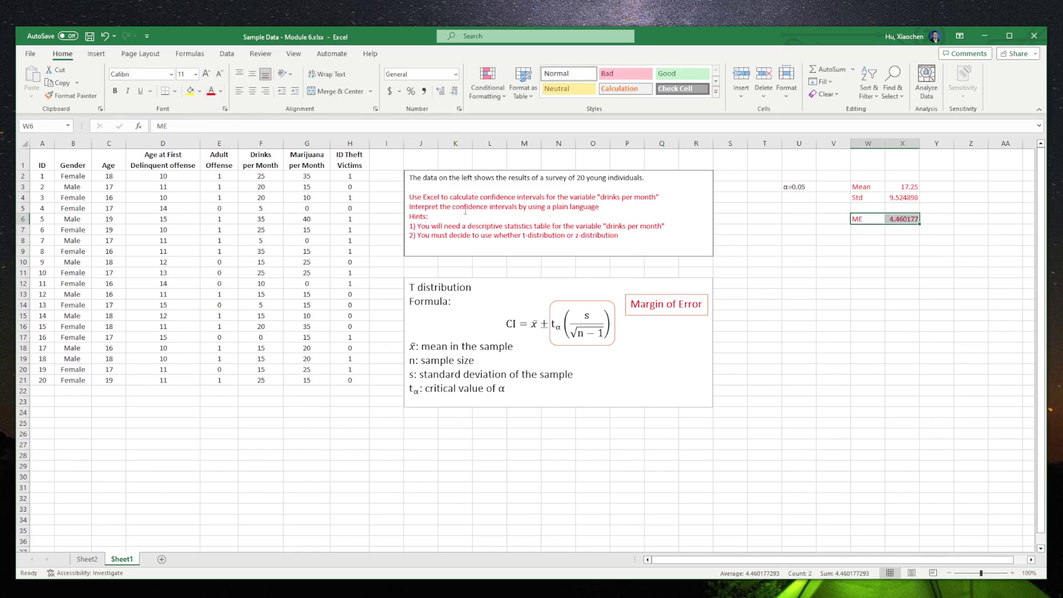
{"action": "left_click", "coordinate": [817, 261]}
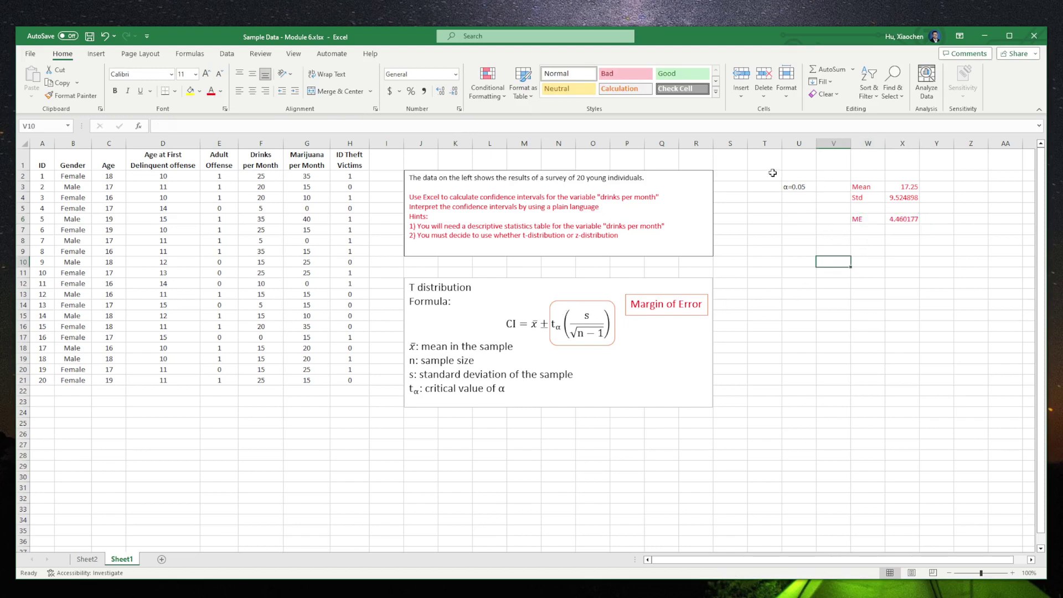
{"action": "left_click_drag", "start_coordinate": [772, 172], "coordinate": [902, 335]}
{"action": "left_click", "coordinate": [206, 73]}
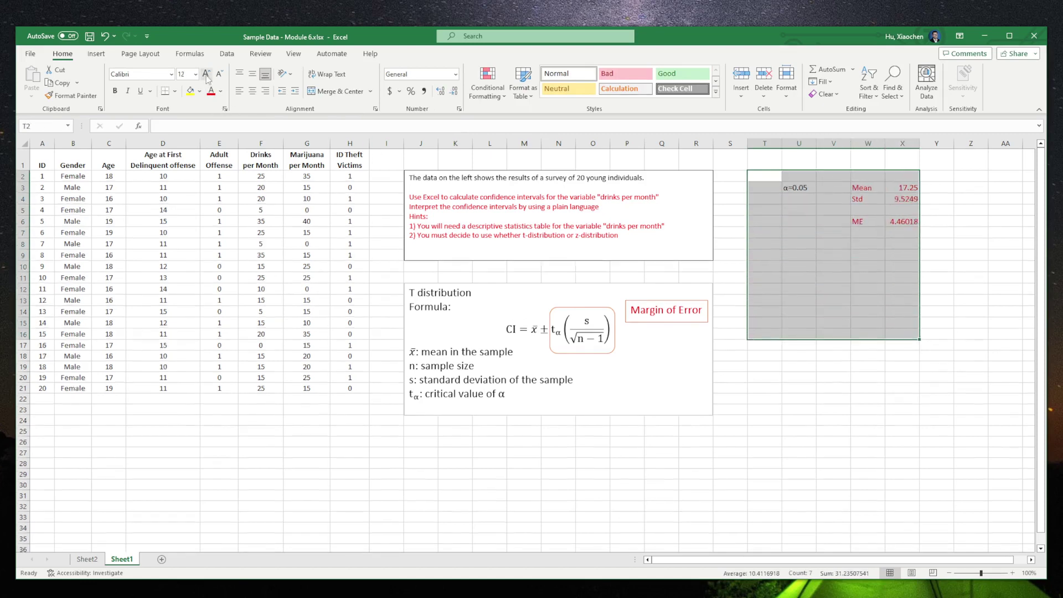
{"action": "left_click", "coordinate": [206, 74]}
{"action": "left_click", "coordinate": [206, 74]}
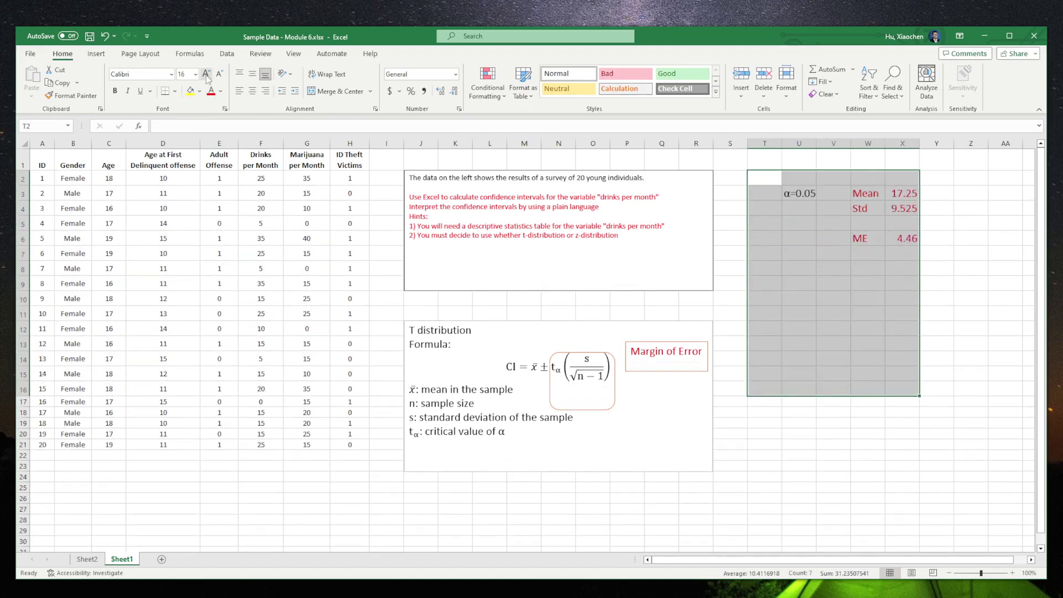
{"action": "left_click", "coordinate": [102, 38]}
{"action": "left_click", "coordinate": [103, 37]}
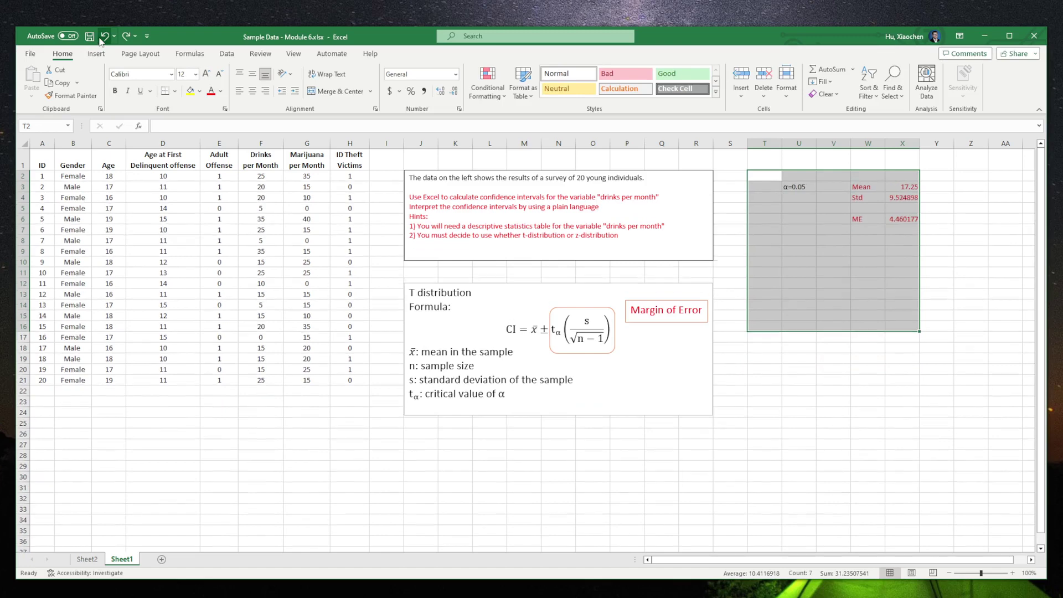
{"action": "left_click", "coordinate": [103, 37]}
{"action": "left_click", "coordinate": [834, 242]}
Enlarge the font of the Mean, Std and ME labels and values in W3:X7 to size 16
{"action": "left_click_drag", "start_coordinate": [864, 186], "coordinate": [902, 230]}
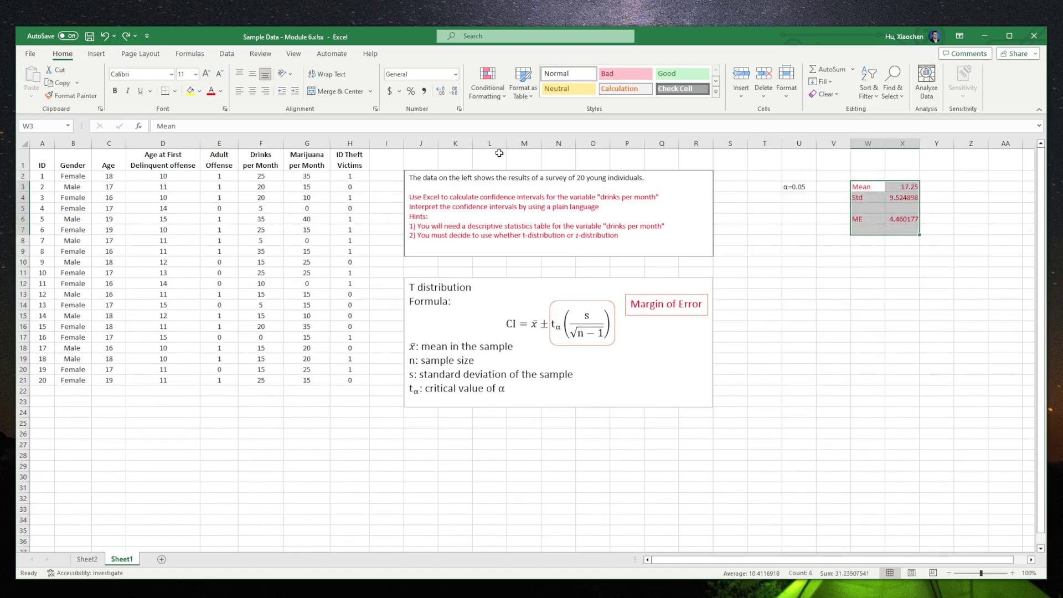
{"action": "left_click", "coordinate": [206, 73]}
{"action": "left_click", "coordinate": [206, 73]}
{"action": "left_click", "coordinate": [206, 74]}
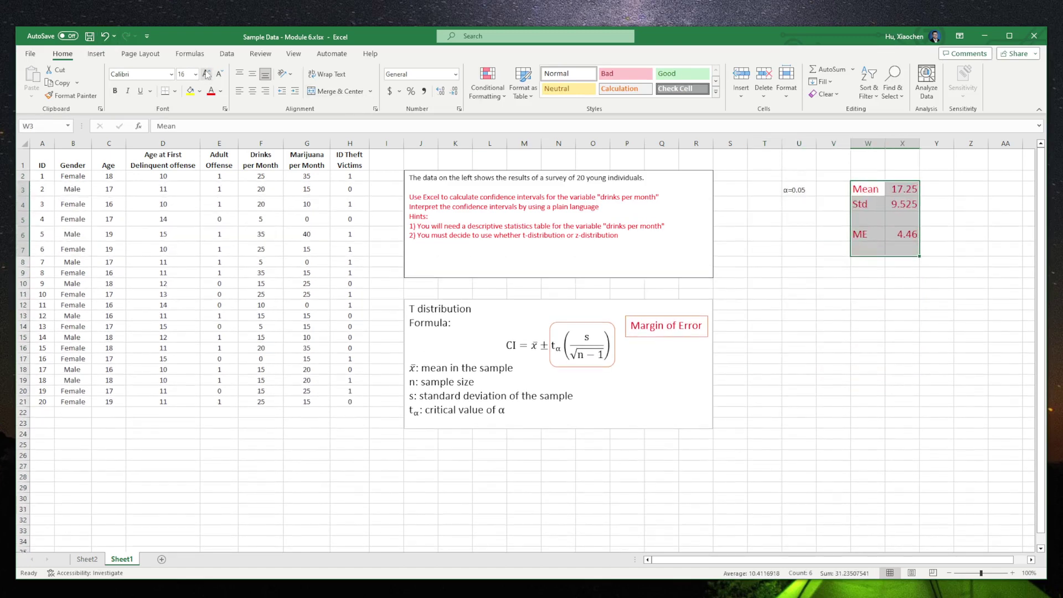
{"action": "left_click", "coordinate": [894, 293]}
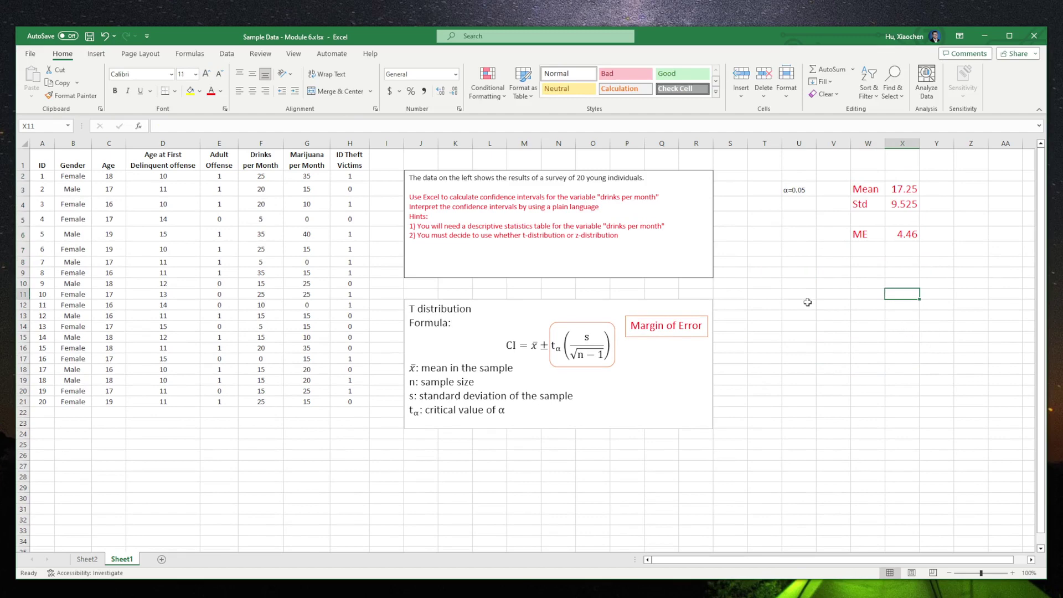
{"action": "left_click", "coordinate": [808, 274]}
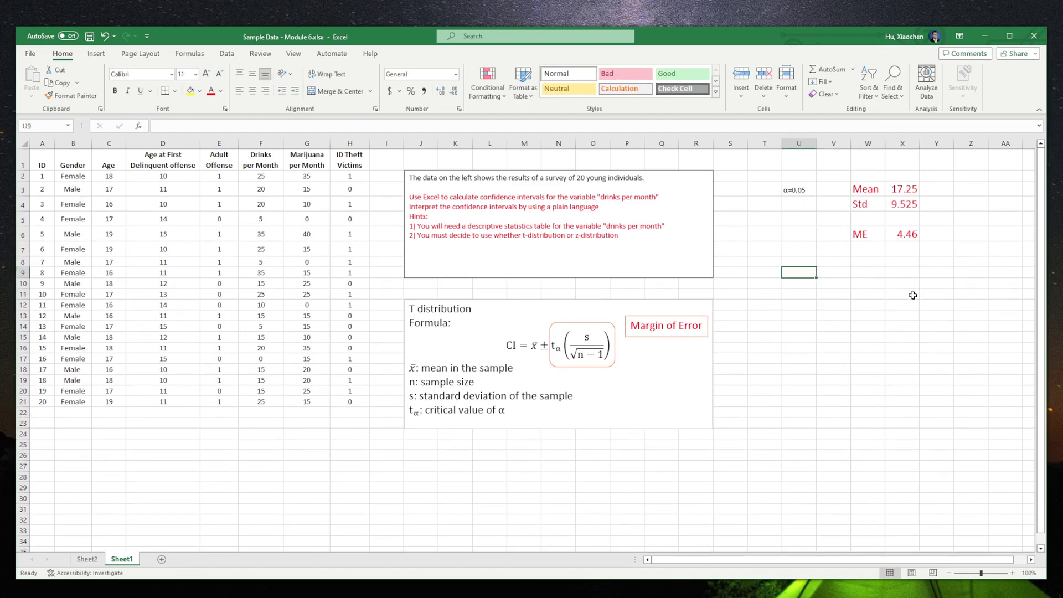
{"action": "left_click", "coordinate": [807, 262]}
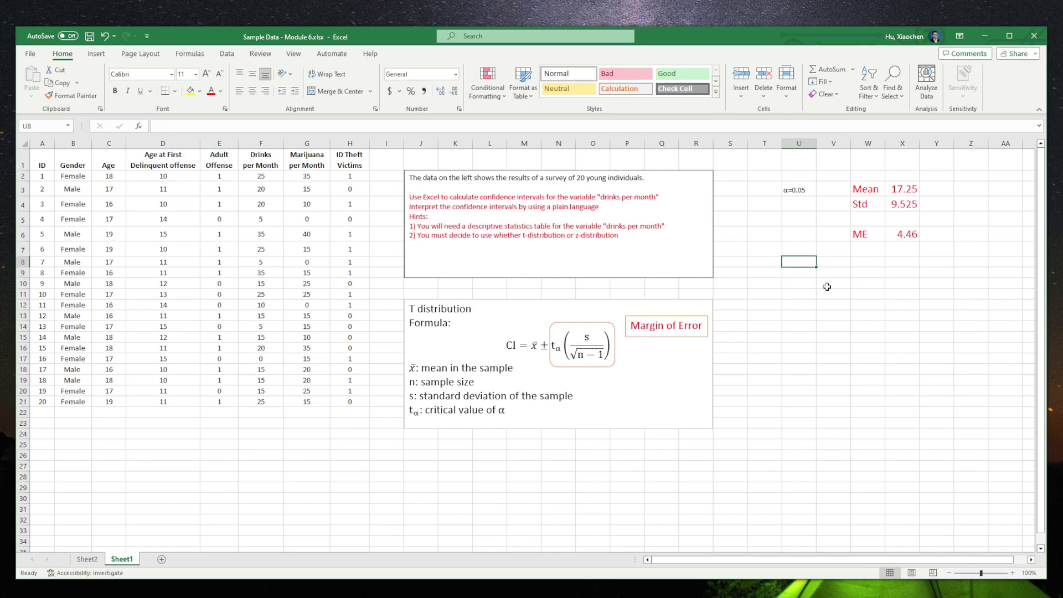
{"action": "type", "text": "Up"}
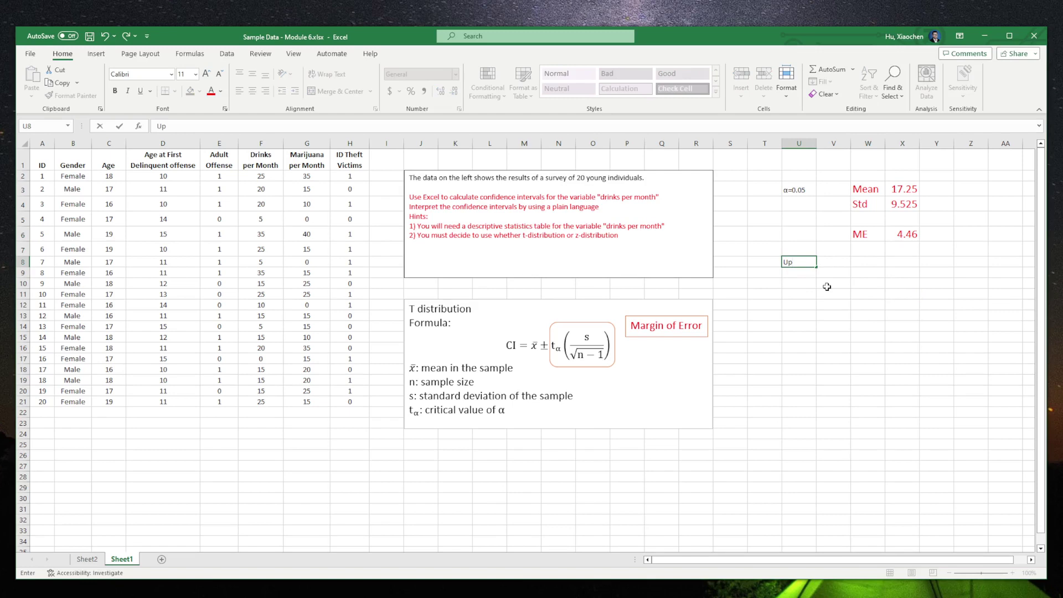
{"action": "type", "text": "p"}
{"action": "key", "text": "BackSpace"}
{"action": "key", "text": "BackSpace"}
{"action": "key", "text": "BackSpace"}
Add the label "Upper" in cell W8 and calculate the upper confidence limit in X8 with =17.25+4.46
{"action": "left_click", "coordinate": [861, 265]}
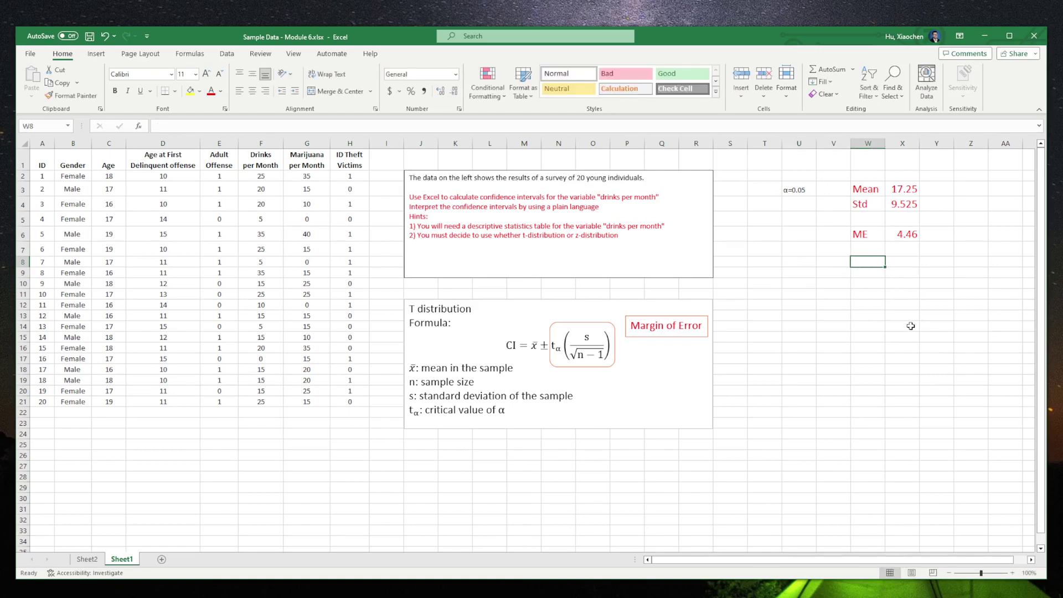
{"action": "type", "text": "Upper"}
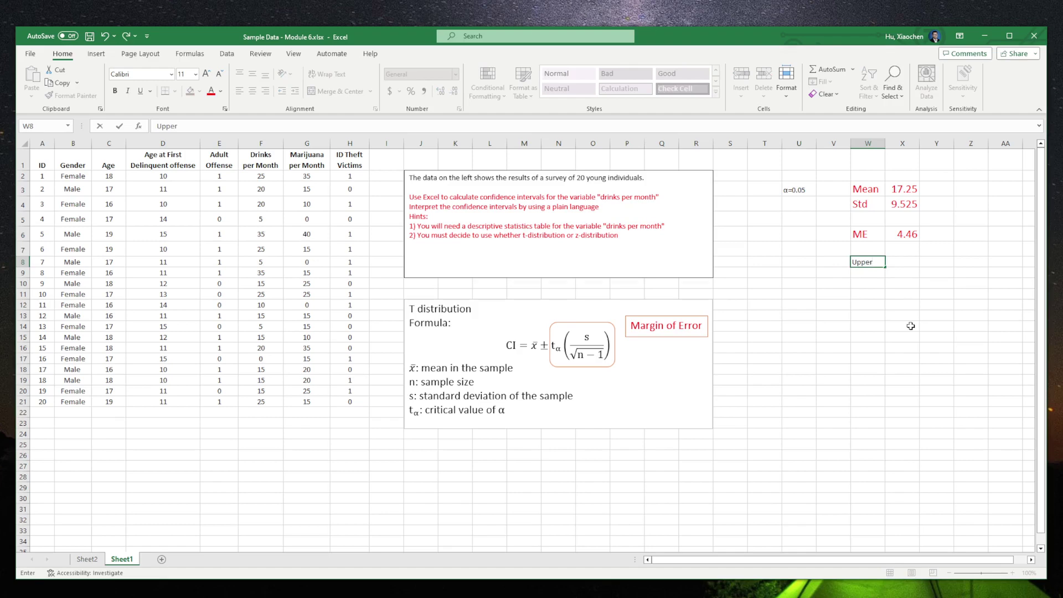
{"action": "key", "text": "Tab"}
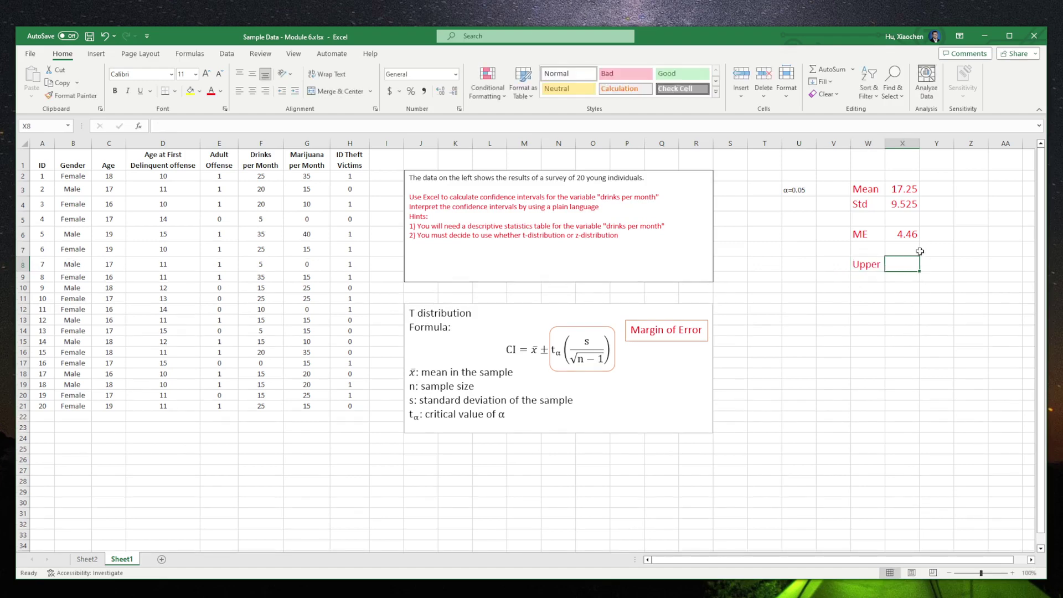
{"action": "left_click", "coordinate": [906, 205]}
{"action": "left_click", "coordinate": [904, 191]}
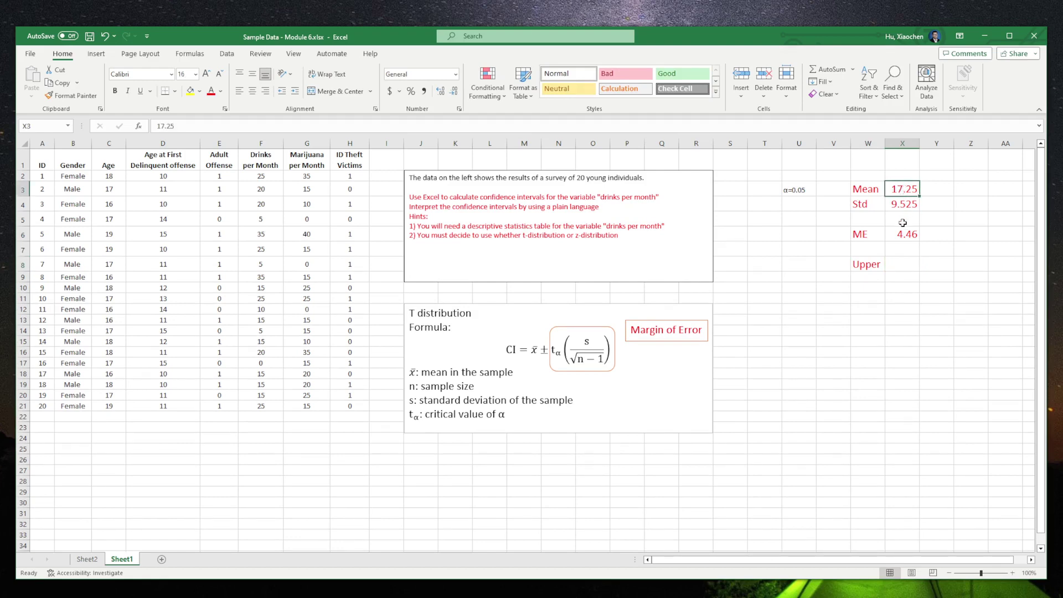
{"action": "left_click", "coordinate": [899, 233]}
{"action": "left_click", "coordinate": [898, 260]}
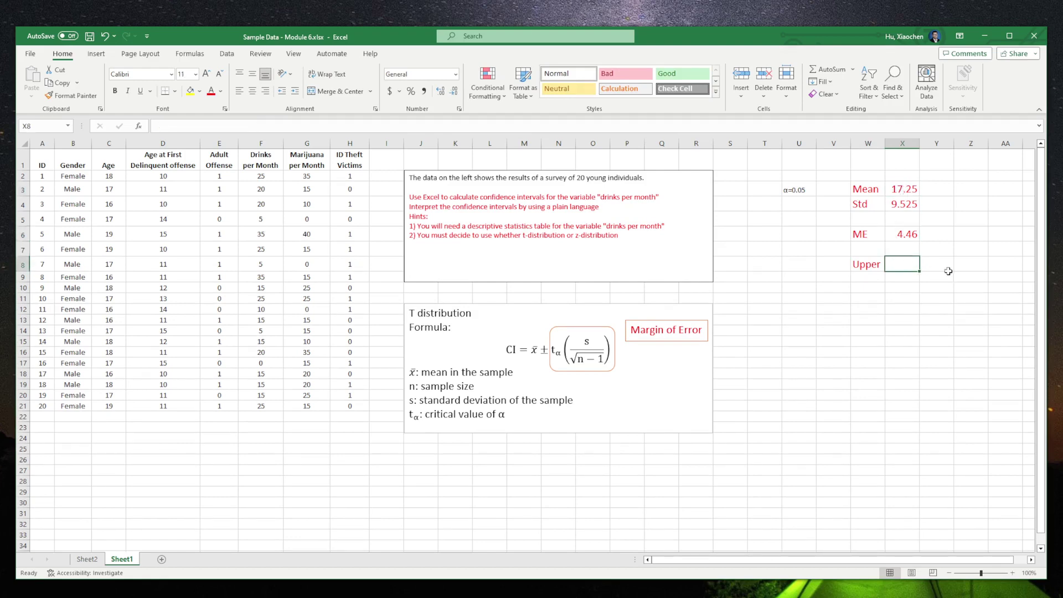
{"action": "type", "text": "="}
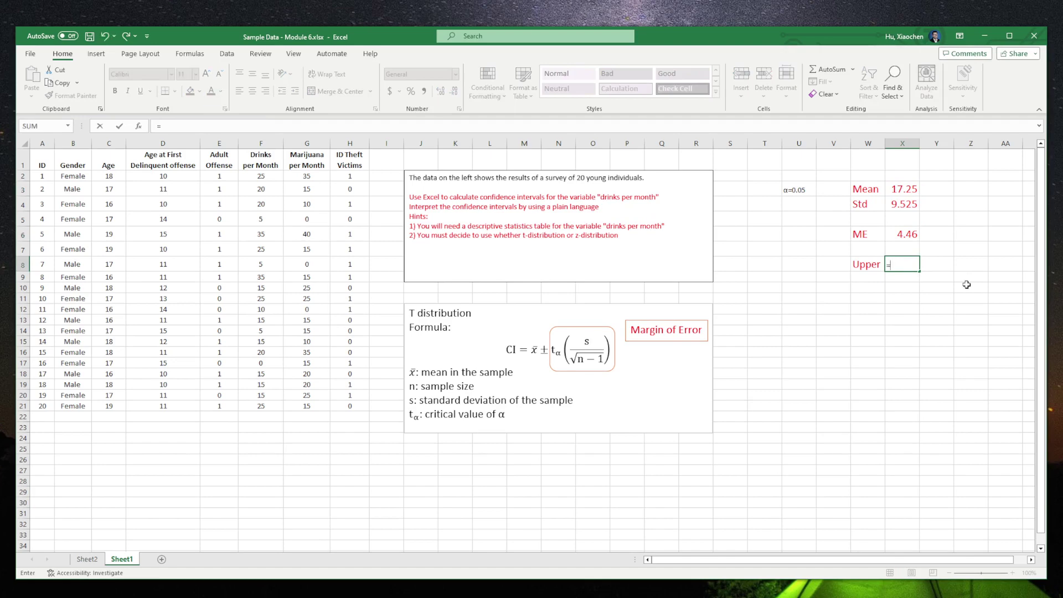
{"action": "type", "text": "17.25+4.46"}
{"action": "key", "text": "Return"}
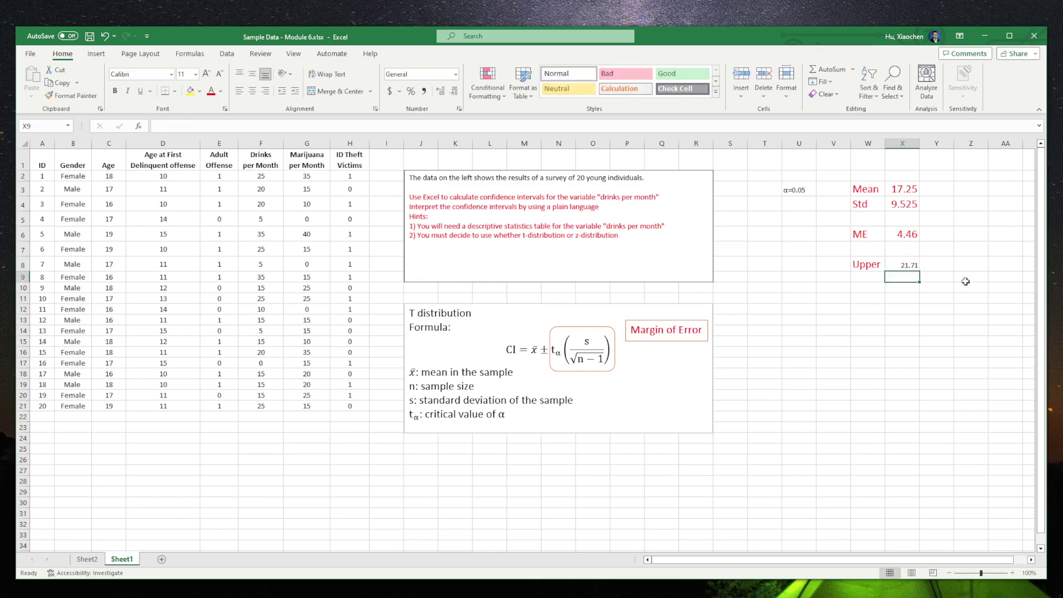
Add the label "Lower" in cell W9 and calculate the lower confidence limit in X9 with =17.25-4.46
{"action": "left_click", "coordinate": [878, 282]}
{"action": "type", "text": "Lower"}
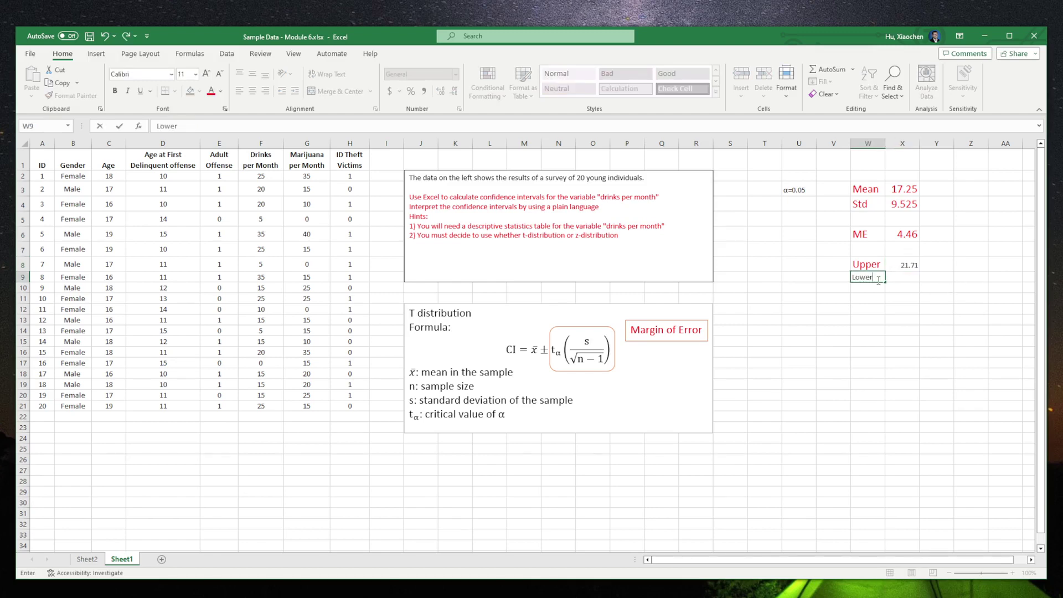
{"action": "key", "text": "ctrl+Return"}
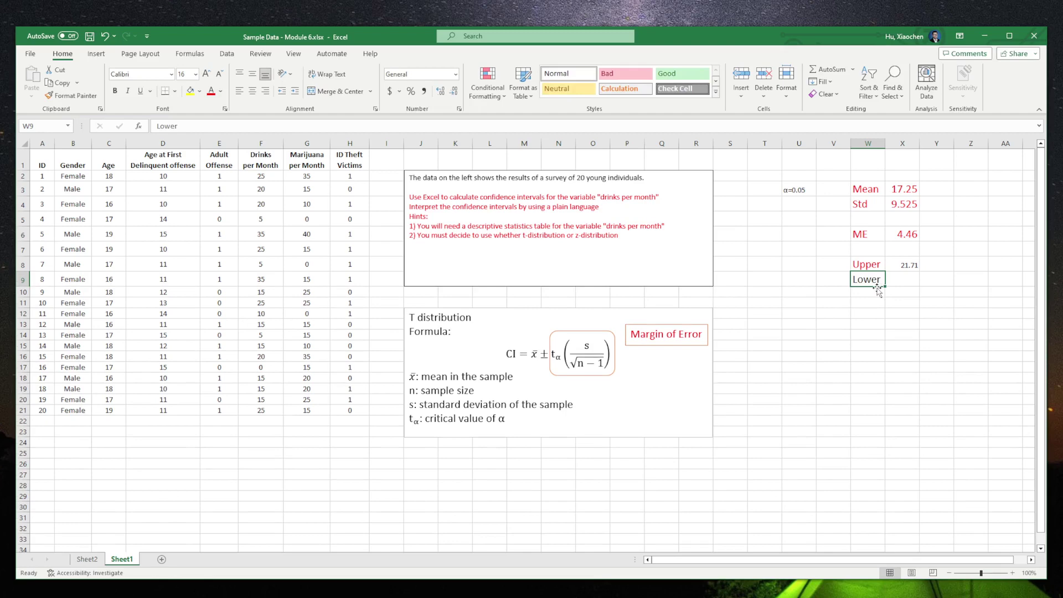
{"action": "left_click", "coordinate": [904, 283]}
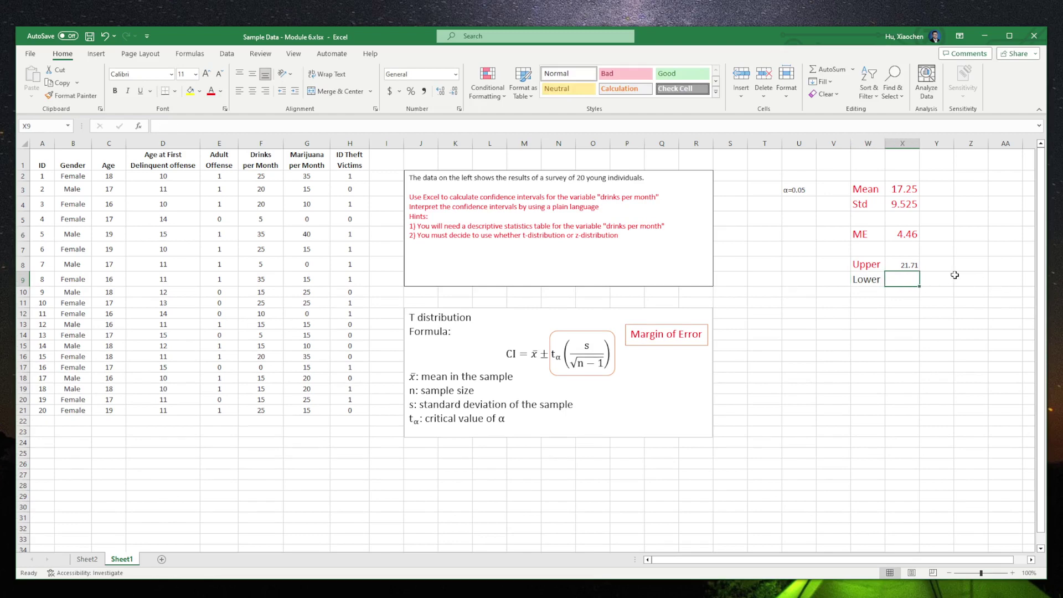
{"action": "type", "text": "="}
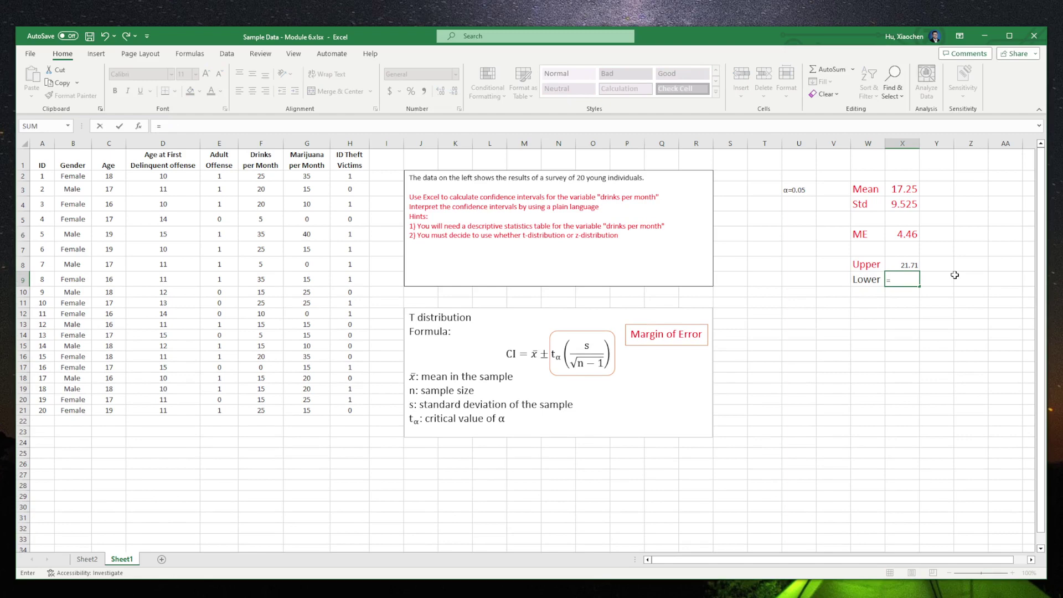
{"action": "type", "text": "17.25-4.46"}
{"action": "key", "text": "Return"}
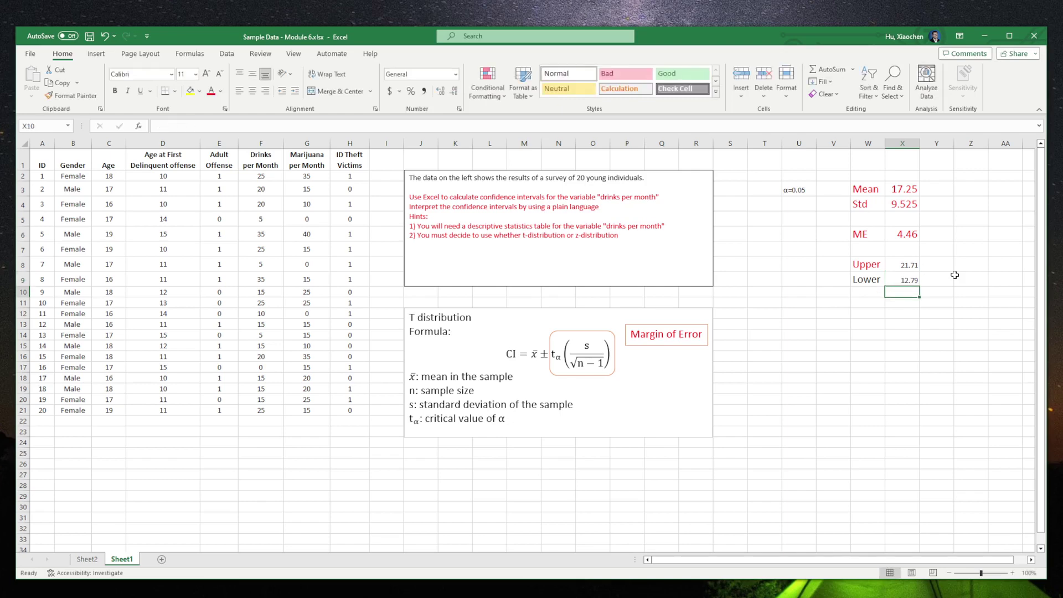
Format the upper and lower limits in W8:X9 with red text at font size 16
{"action": "left_click", "coordinate": [870, 264]}
{"action": "left_click_drag", "start_coordinate": [870, 263], "coordinate": [902, 280]}
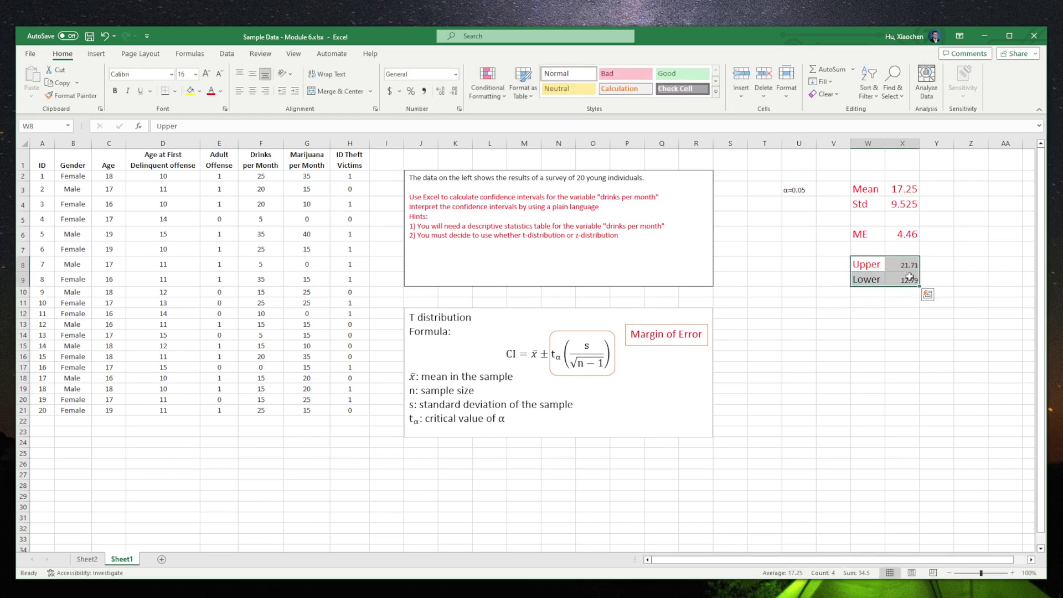
{"action": "left_click", "coordinate": [211, 91]}
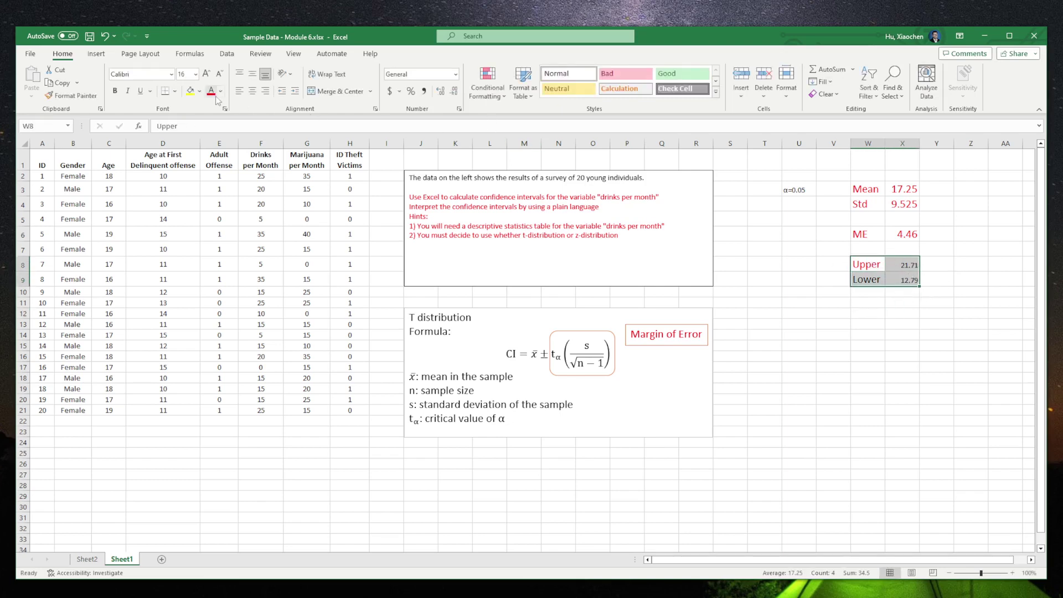
{"action": "left_click", "coordinate": [196, 74]}
{"action": "left_click", "coordinate": [186, 161]}
{"action": "left_click", "coordinate": [853, 322]}
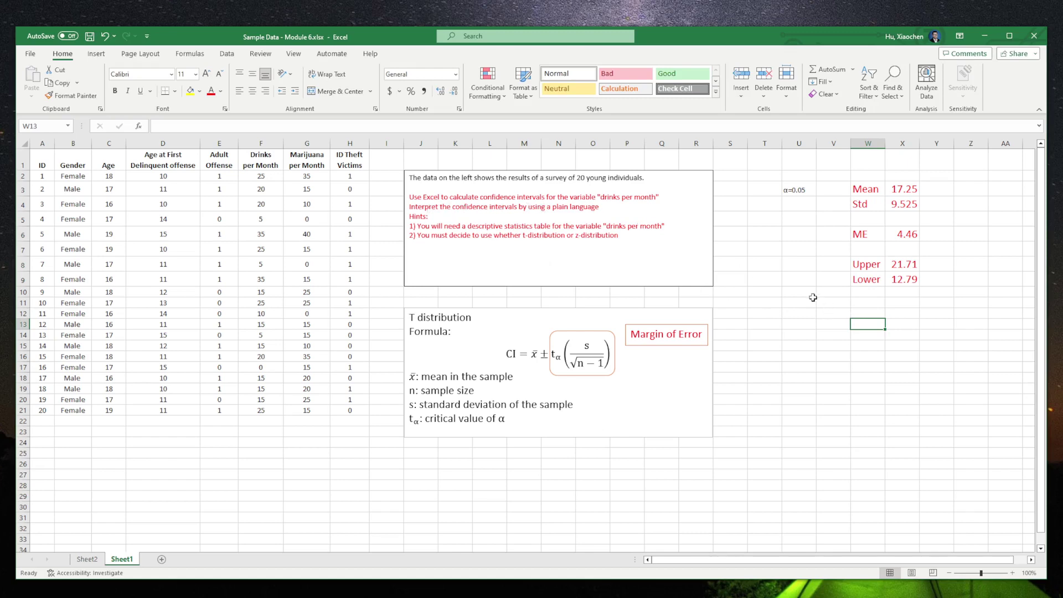
Insert a text box below the confidence limits, spanning about U11:Z17, and set its font size to 16
{"action": "left_click", "coordinate": [96, 53]}
{"action": "left_click", "coordinate": [860, 79]}
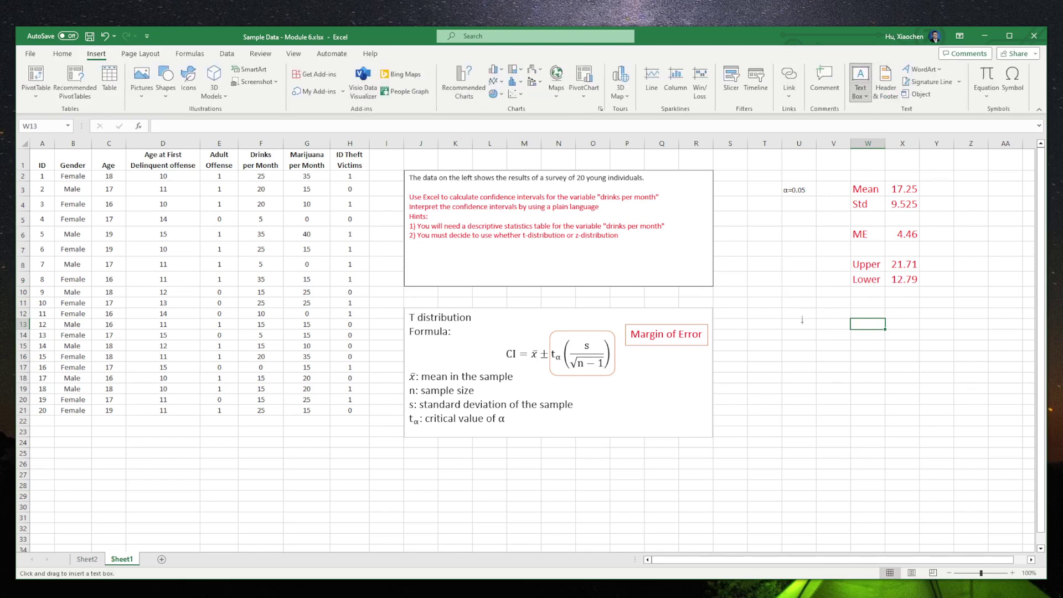
{"action": "left_click_drag", "start_coordinate": [783, 298], "coordinate": [988, 372]}
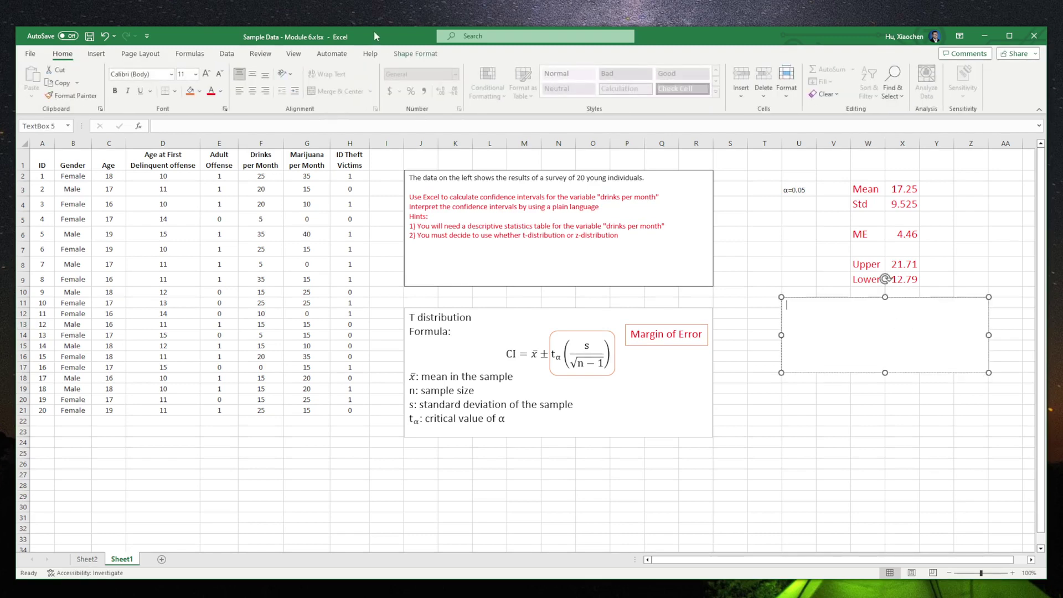
{"action": "left_click", "coordinate": [195, 75]}
{"action": "left_click", "coordinate": [206, 76]}
{"action": "left_click", "coordinate": [206, 75]}
{"action": "left_click", "coordinate": [206, 74]}
{"action": "left_click", "coordinate": [206, 75]}
Write "There is a 95% chance that the true population mean lies between 21.71 and 12.79." in the text box and shorten the box to fit
{"action": "type", "text": "There is a 95% chanc"}
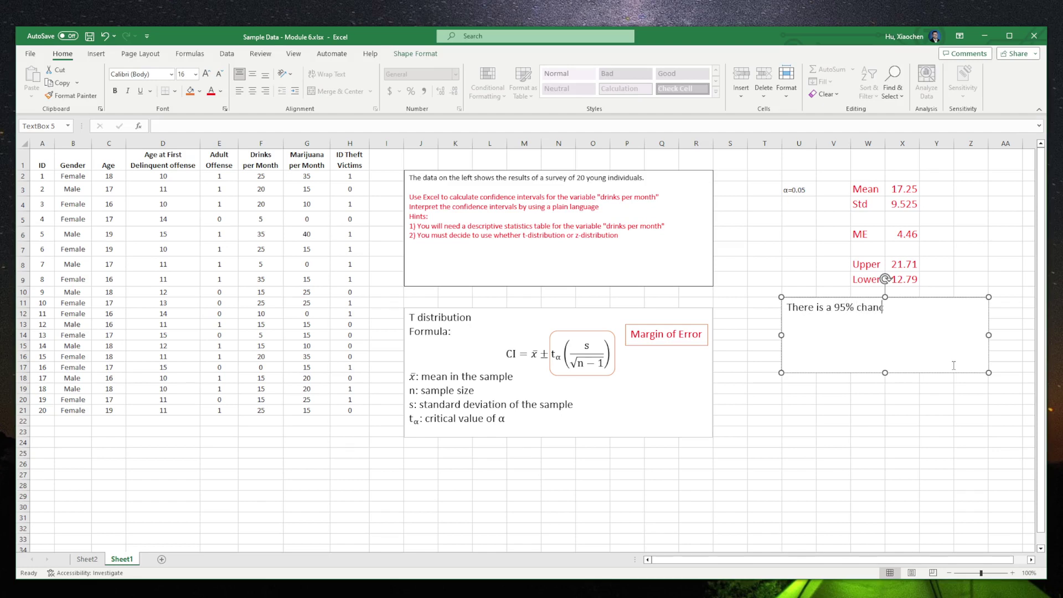
{"action": "type", "text": "e that the true popu"}
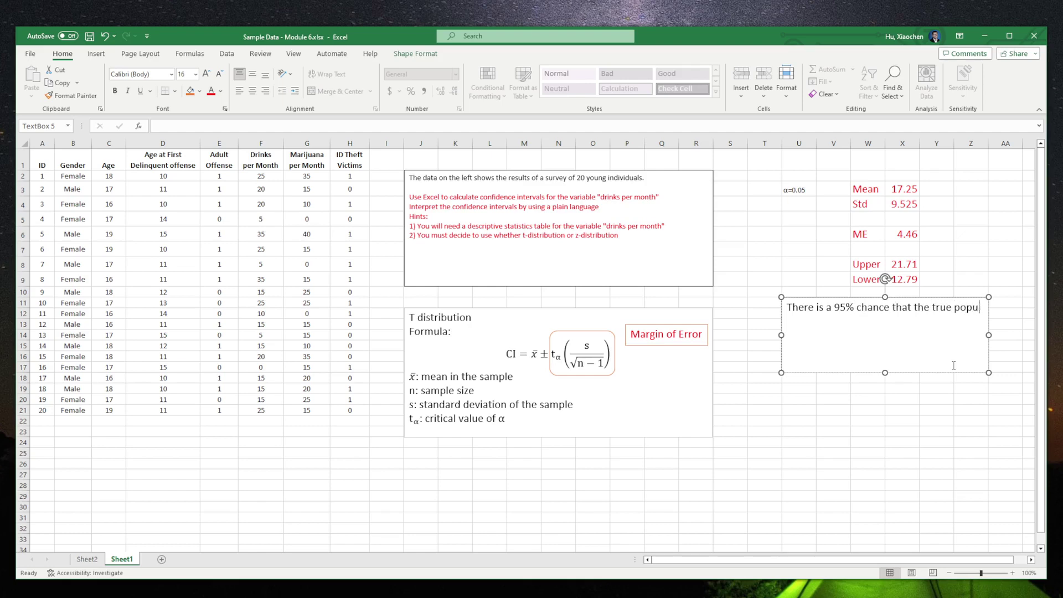
{"action": "type", "text": "lation mean l"}
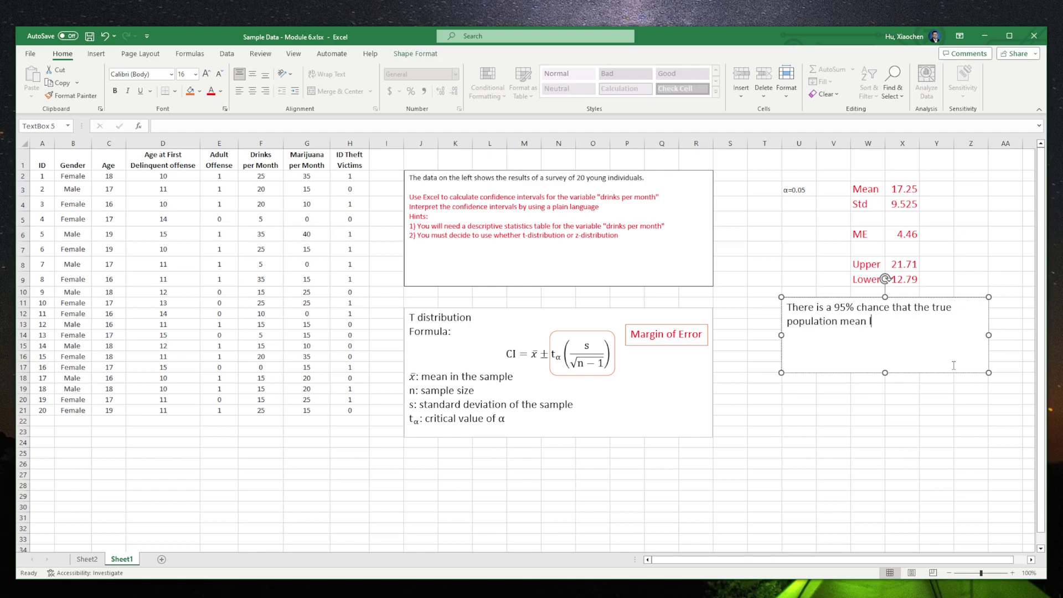
{"action": "type", "text": "ies between 21.71 and 12."}
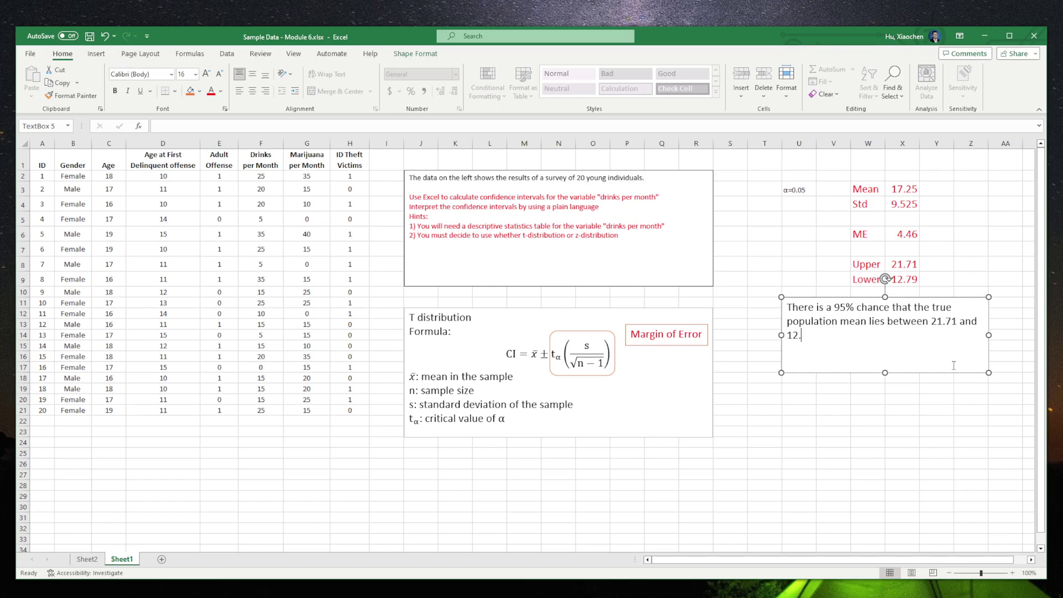
{"action": "type", "text": "79."}
{"action": "left_click", "coordinate": [885, 354]}
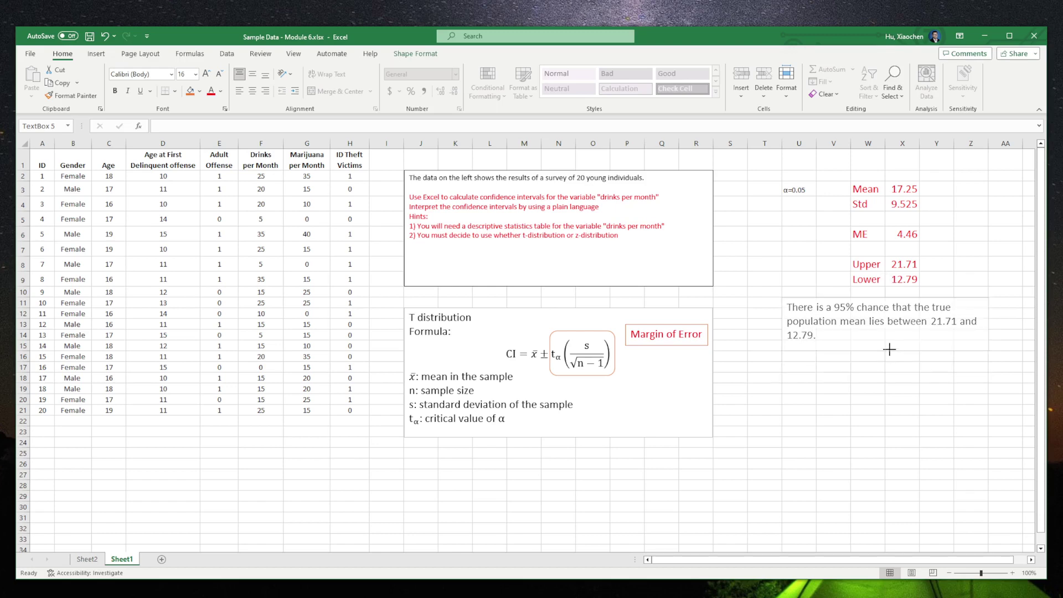
{"action": "left_click", "coordinate": [885, 349]}
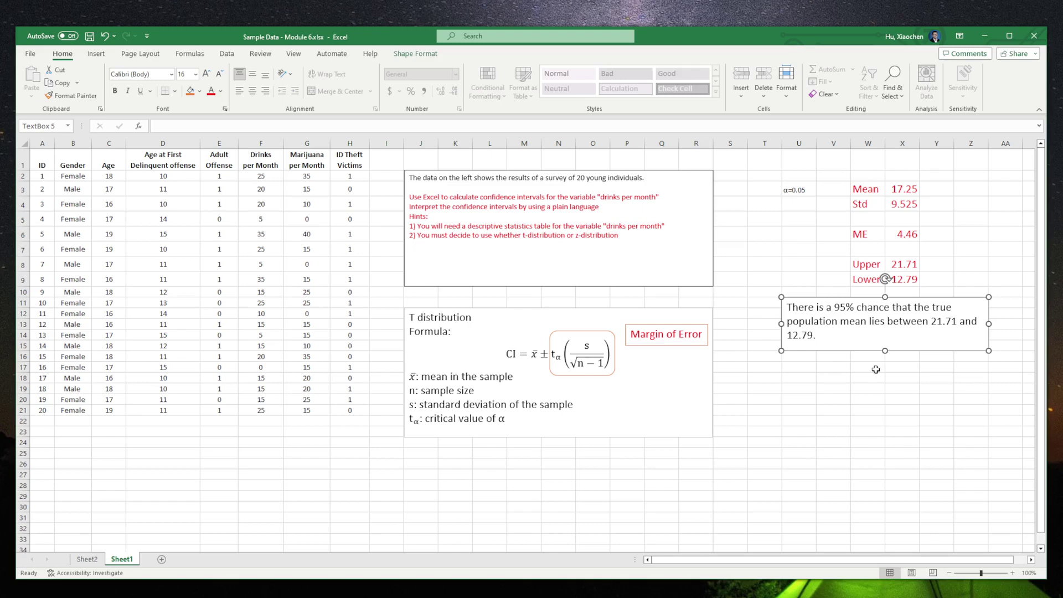
Format the α=0.05 label in U3 with red text at font size 18
{"action": "left_click", "coordinate": [799, 190]}
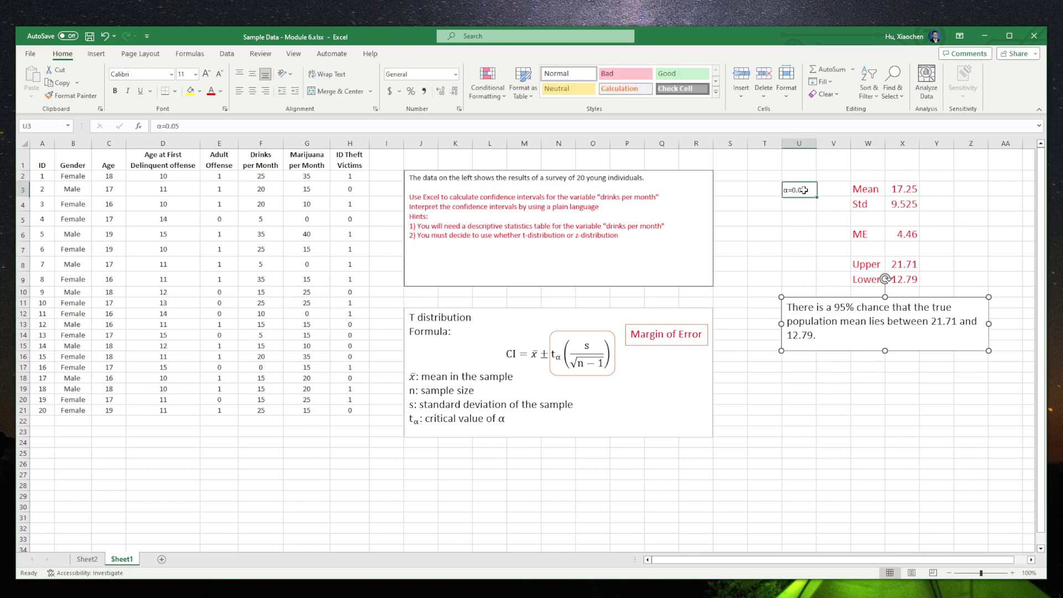
{"action": "left_click", "coordinate": [206, 74]}
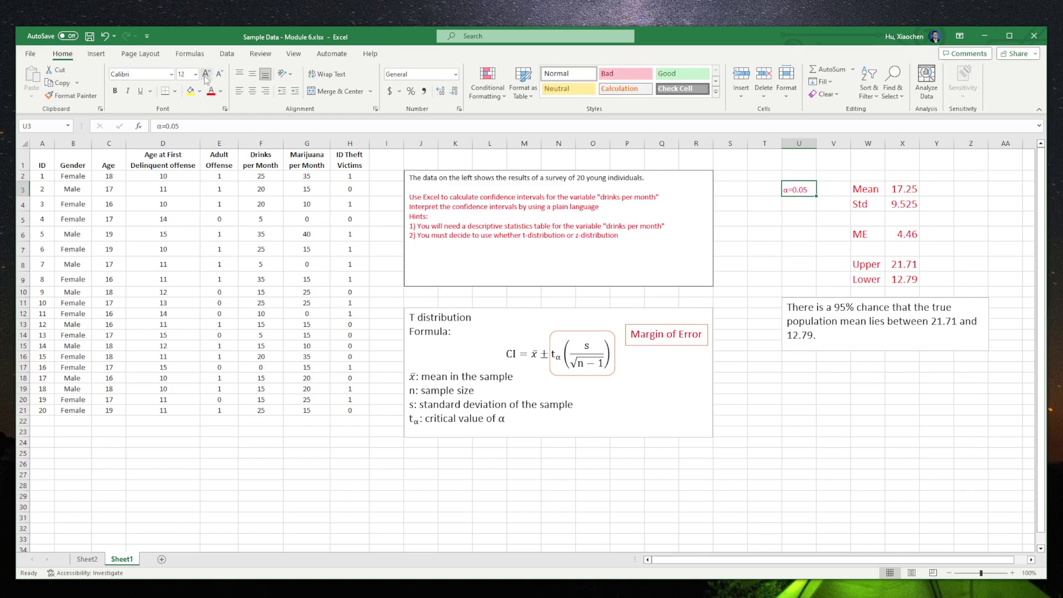
{"action": "left_click", "coordinate": [206, 74]}
{"action": "left_click", "coordinate": [205, 74]}
{"action": "left_click", "coordinate": [824, 234]}
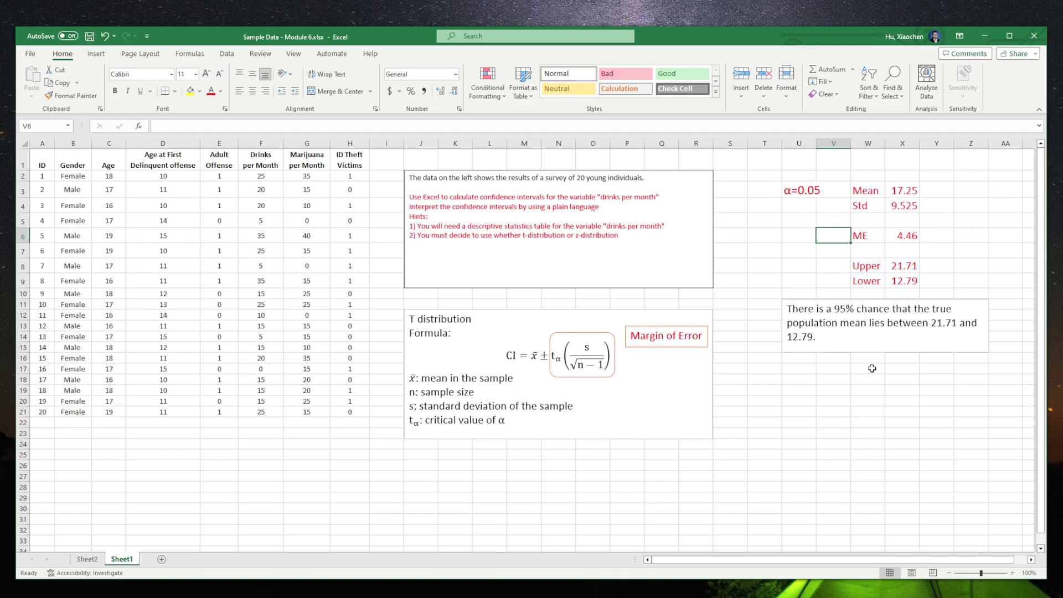
Add the label "ME" in cell W17, below the 95% interpretation text box
{"action": "left_click", "coordinate": [871, 368]}
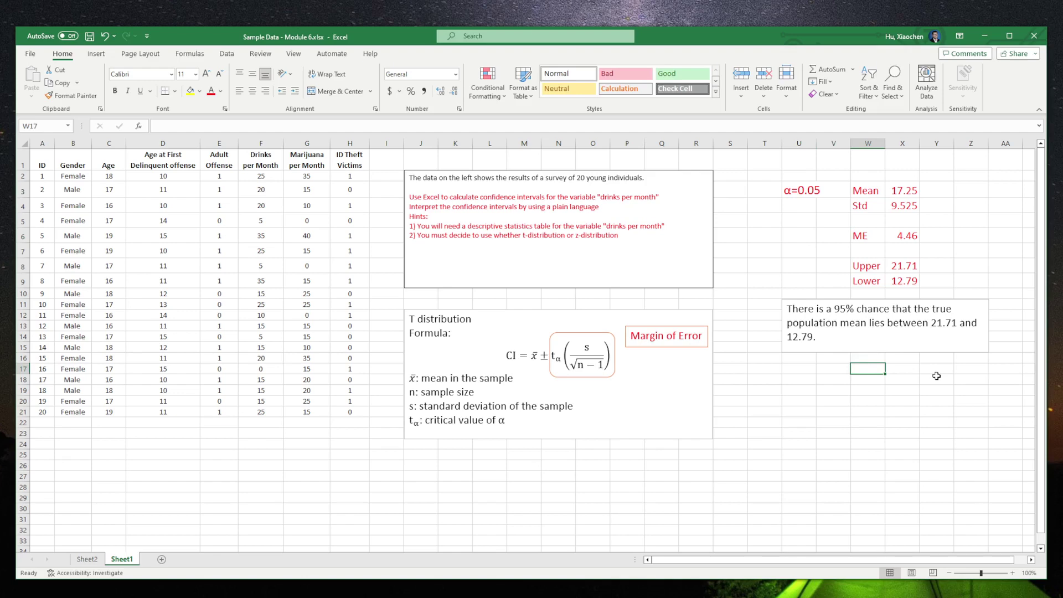
{"action": "type", "text": "ME"}
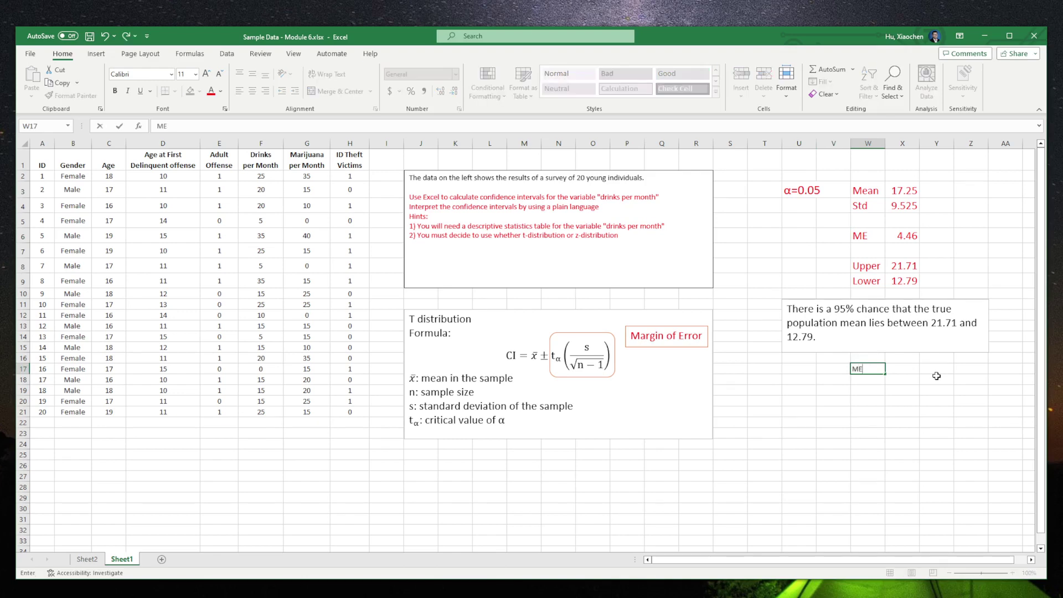
{"action": "key", "text": "Left"}
{"action": "key", "text": "Left"}
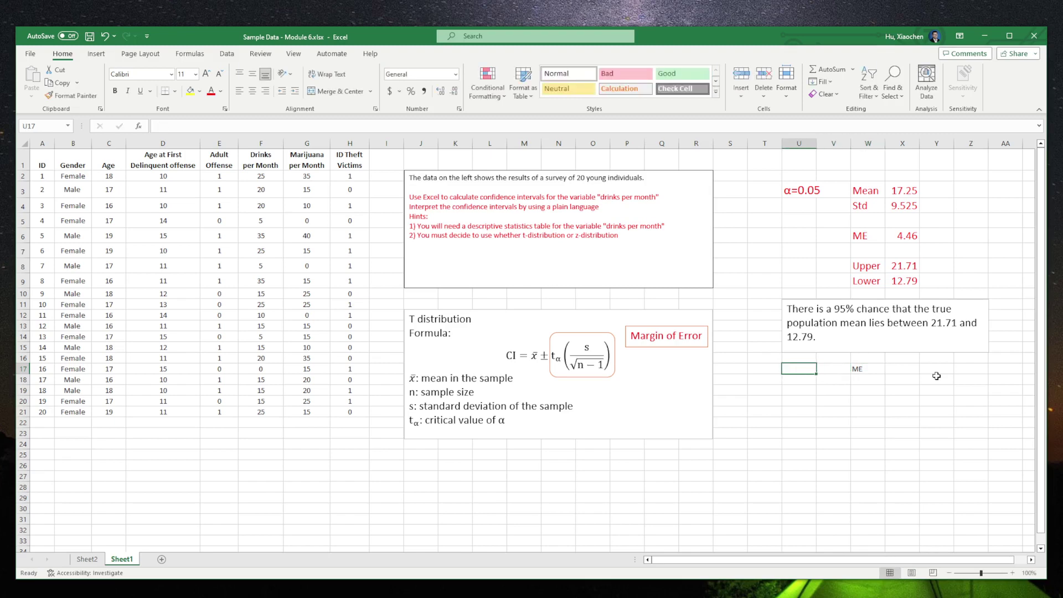
Copy the α=0.05 label from U3 to U17 and widen column U to fit it
{"action": "left_click", "coordinate": [797, 190]}
{"action": "key", "text": "ctrl+c"}
{"action": "left_click", "coordinate": [799, 369]}
{"action": "key", "text": "ctrl+v"}
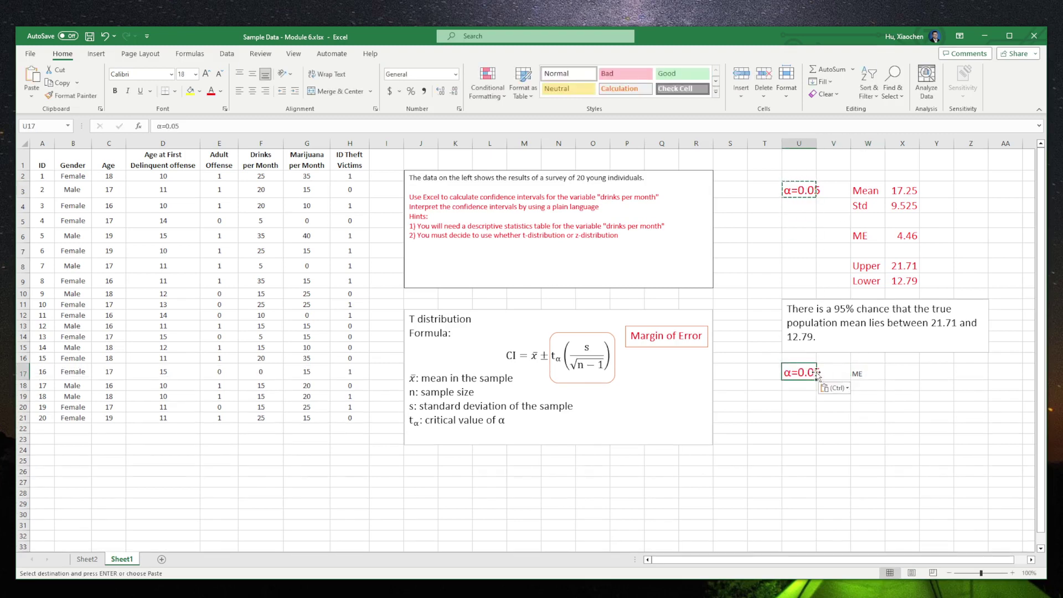
{"action": "left_click_drag", "start_coordinate": [816, 144], "coordinate": [823, 145]}
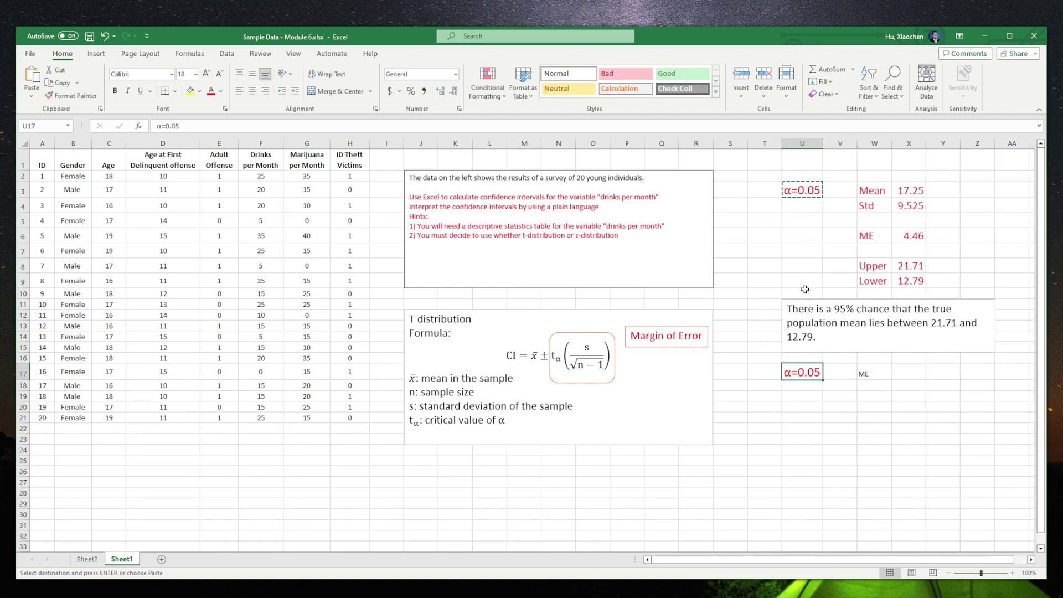
Change the copied label in U17 to α=0.01
{"action": "double_click", "coordinate": [816, 371]}
{"action": "key", "text": "BackSpace"}
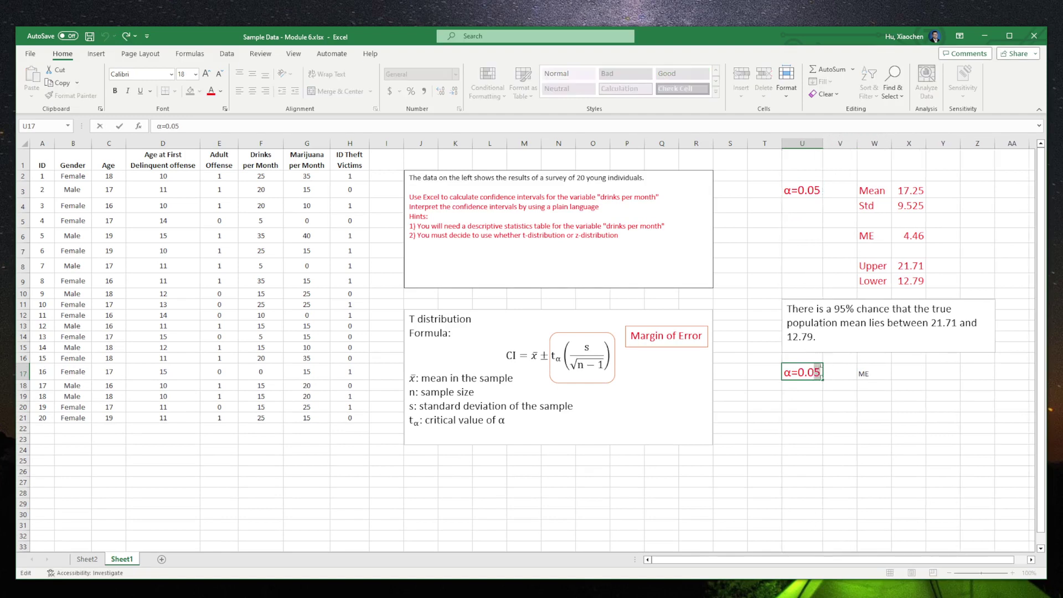
{"action": "type", "text": "1"}
Format the "ME" label in W17 with red text at font size 16
{"action": "left_click", "coordinate": [887, 374]}
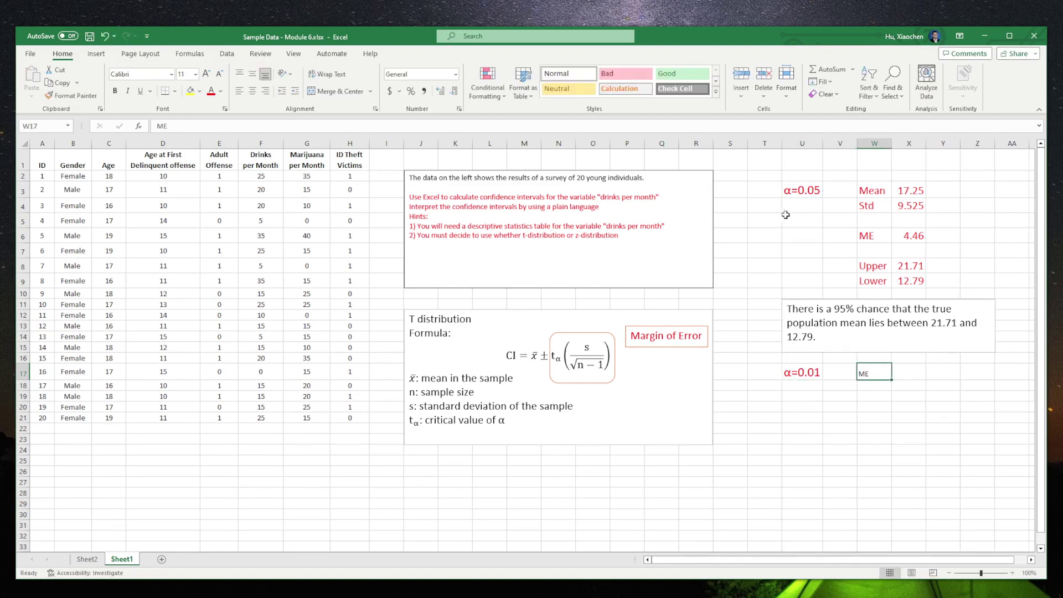
{"action": "left_click", "coordinate": [206, 75]}
{"action": "left_click", "coordinate": [206, 75]}
{"action": "left_click", "coordinate": [206, 75]}
{"action": "left_click", "coordinate": [211, 91]}
Calculate the margin of error for α=0.01 in X17 with =CONFIDENCE.T(0.01,9.525,20)
{"action": "left_click", "coordinate": [919, 372]}
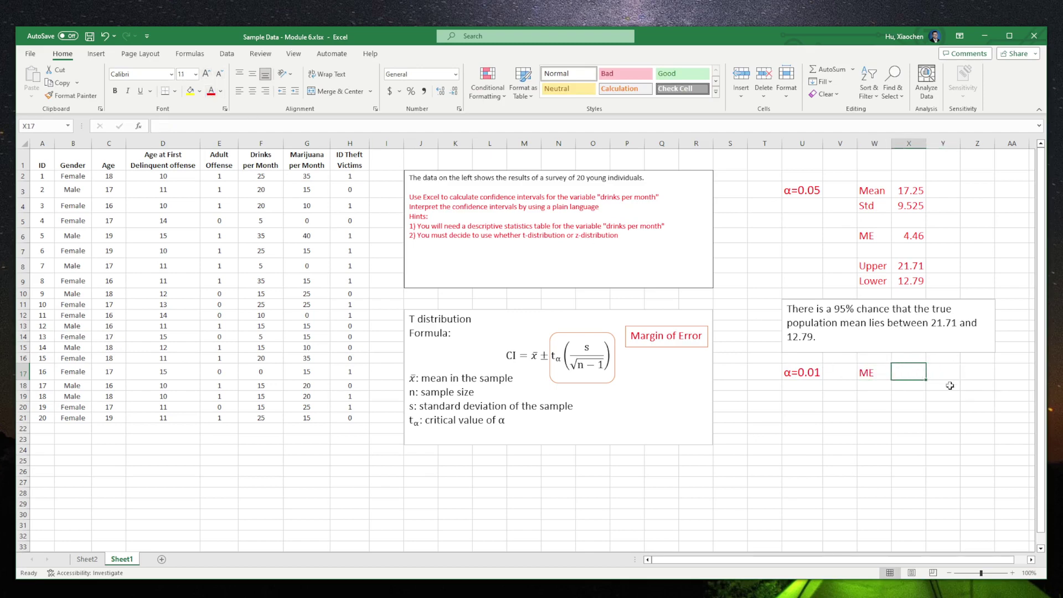
{"action": "double_click", "coordinate": [908, 373]}
{"action": "type", "text": "="}
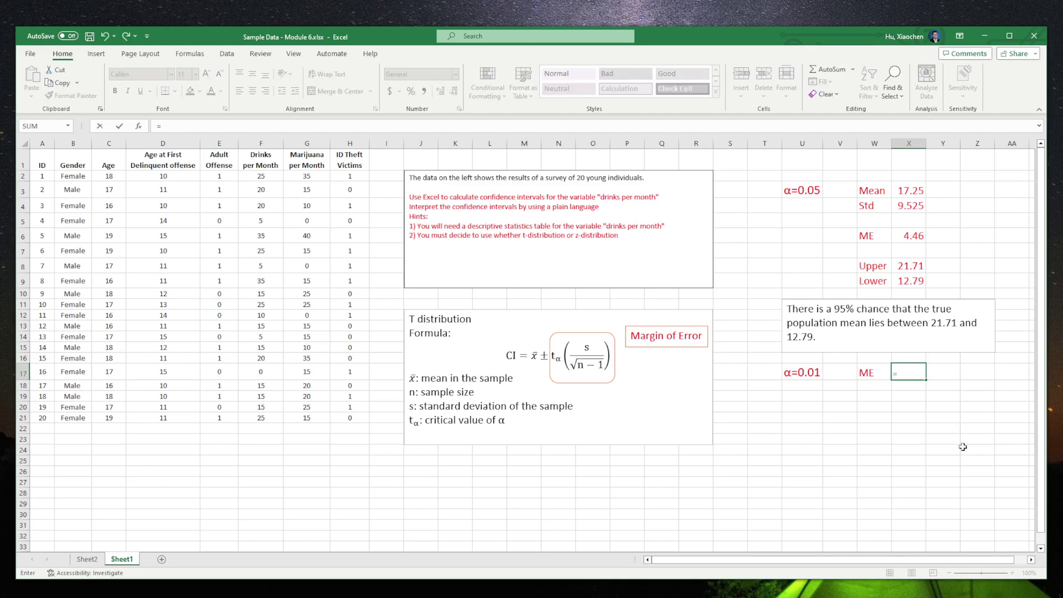
{"action": "type", "text": "confi"}
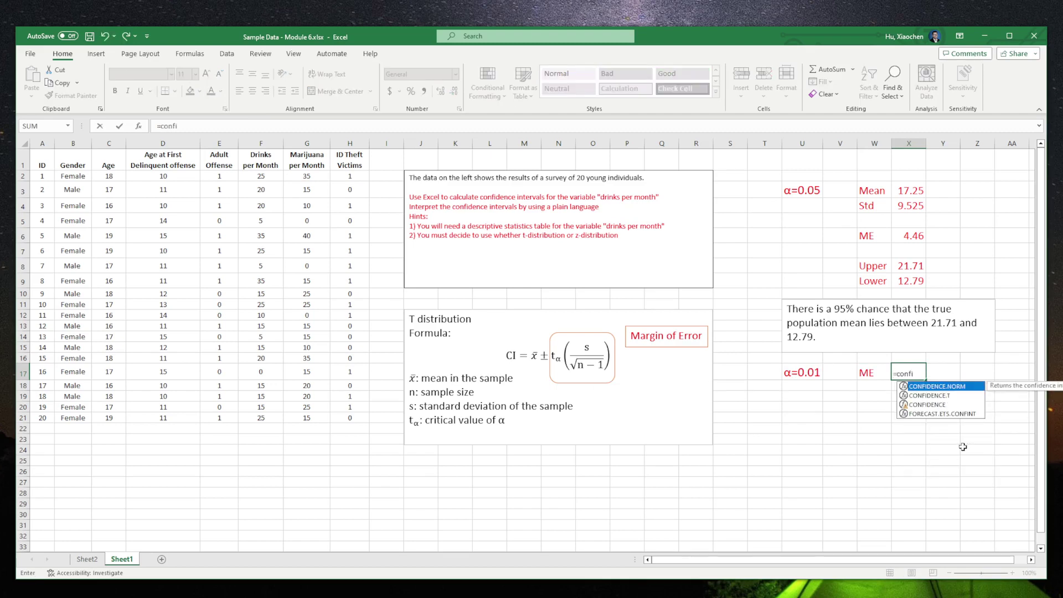
{"action": "type", "text": "dence.t"}
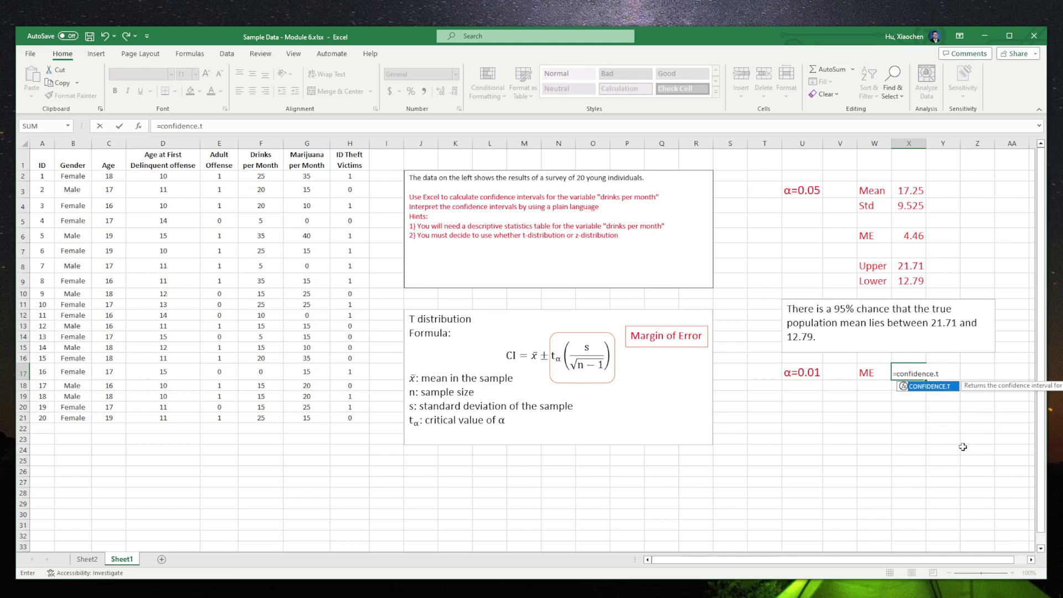
{"action": "type", "text": "("}
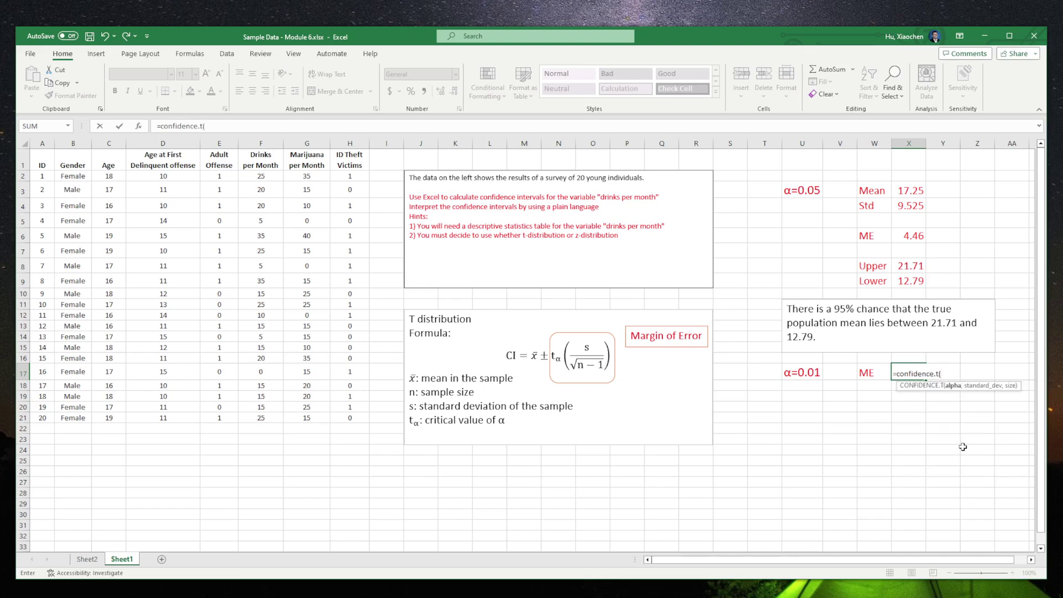
{"action": "type", "text": "0.01,9.525"}
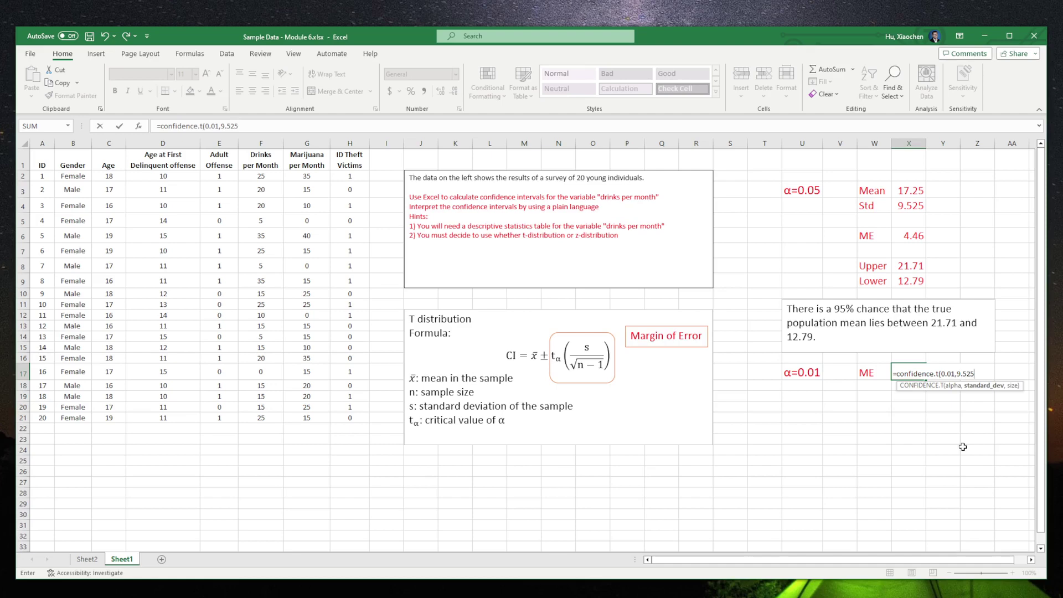
{"action": "type", "text": ",20)"}
{"action": "key", "text": "Return"}
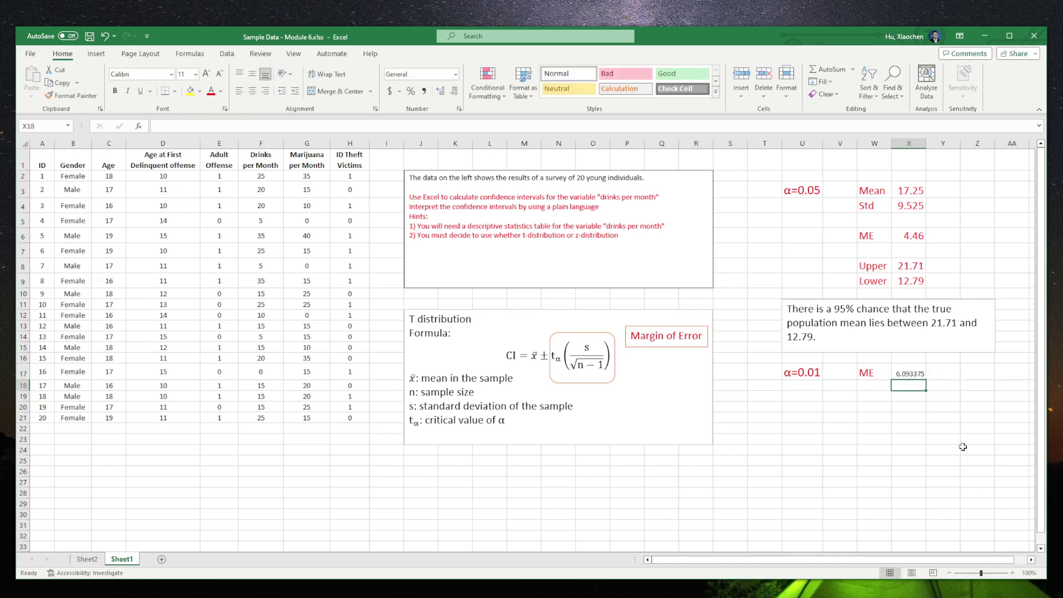
Format the margin of error value in X17 with red text at font size 16
{"action": "left_click", "coordinate": [910, 374]}
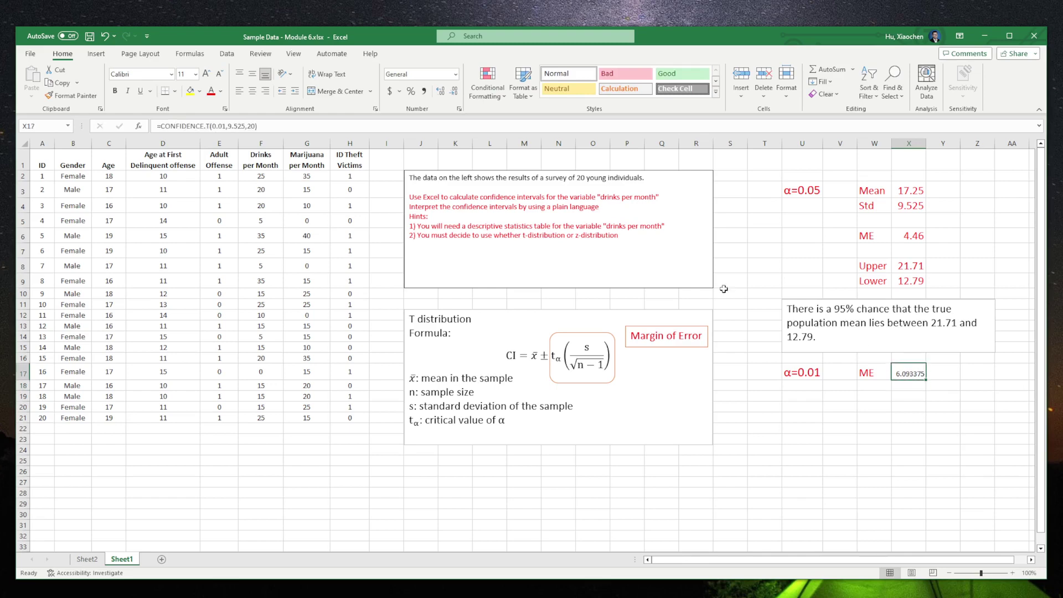
{"action": "left_click", "coordinate": [206, 74]}
{"action": "left_click", "coordinate": [206, 74]}
{"action": "left_click", "coordinate": [206, 73]}
Add the label "Upper" in W19 and calculate the upper confidence limit in X19 with =17.25+6.093
{"action": "left_click", "coordinate": [873, 396]}
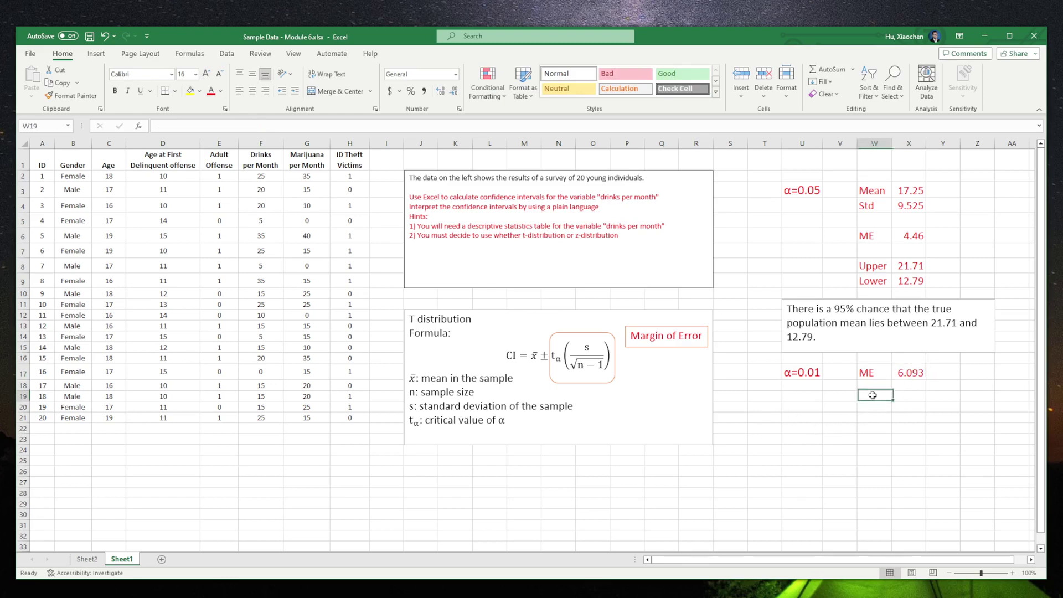
{"action": "type", "text": "Upper"}
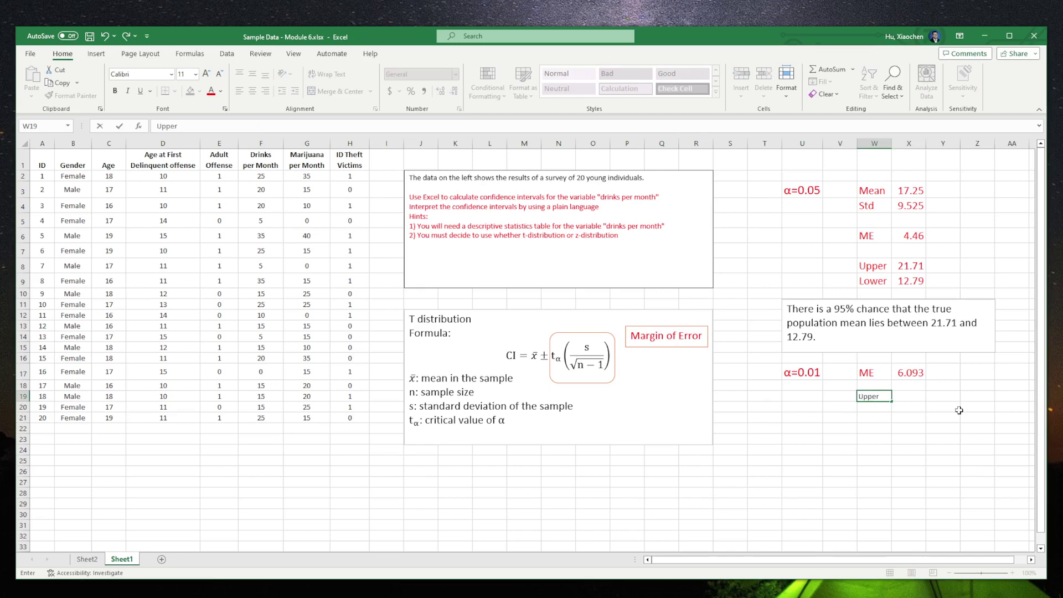
{"action": "key", "text": "Tab"}
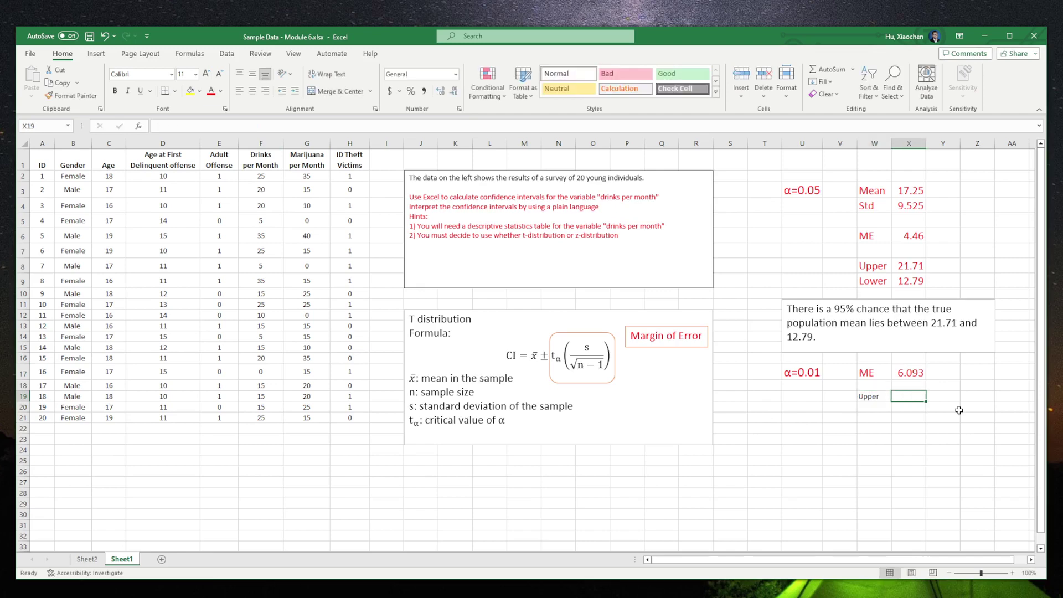
{"action": "type", "text": "="}
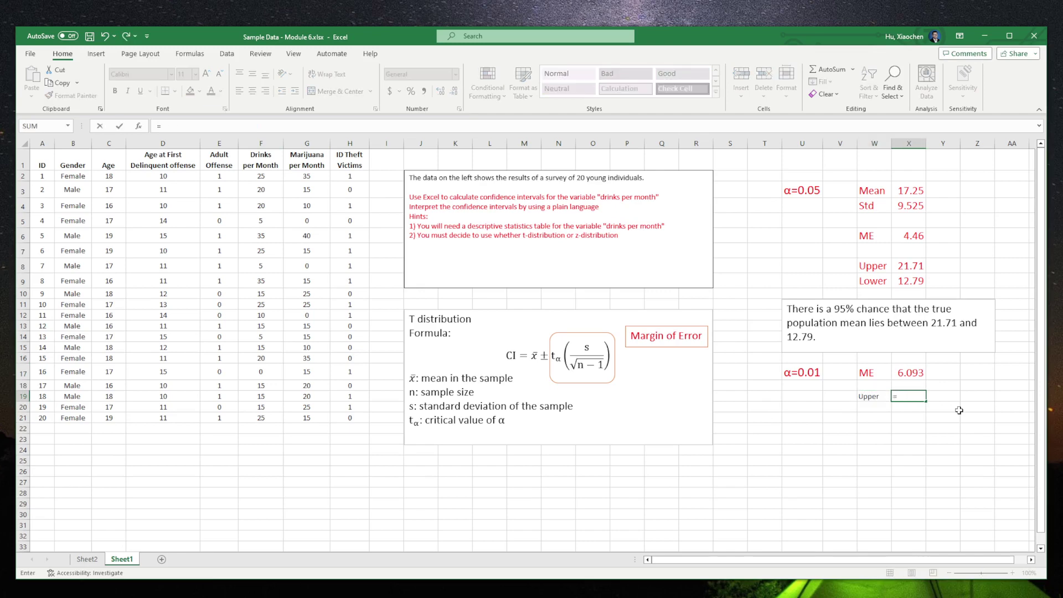
{"action": "type", "text": "17.25+6.093"}
{"action": "key", "text": "Return"}
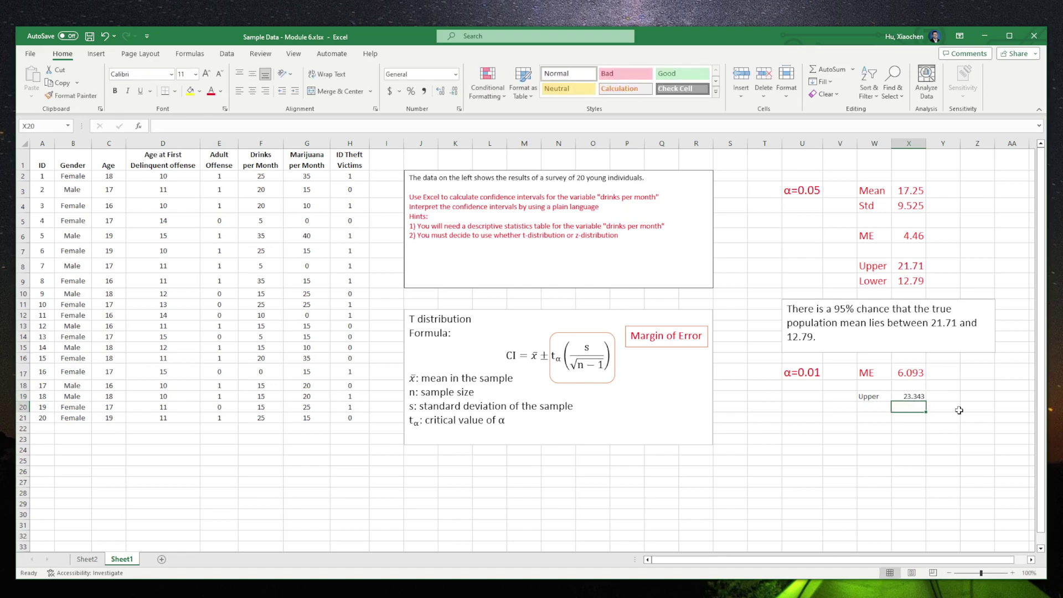
Add the label "Lower" in W20 and calculate the lower confidence limit in X20 with =17.25-6.093
{"action": "left_click", "coordinate": [877, 409]}
{"action": "type", "text": "Lower"}
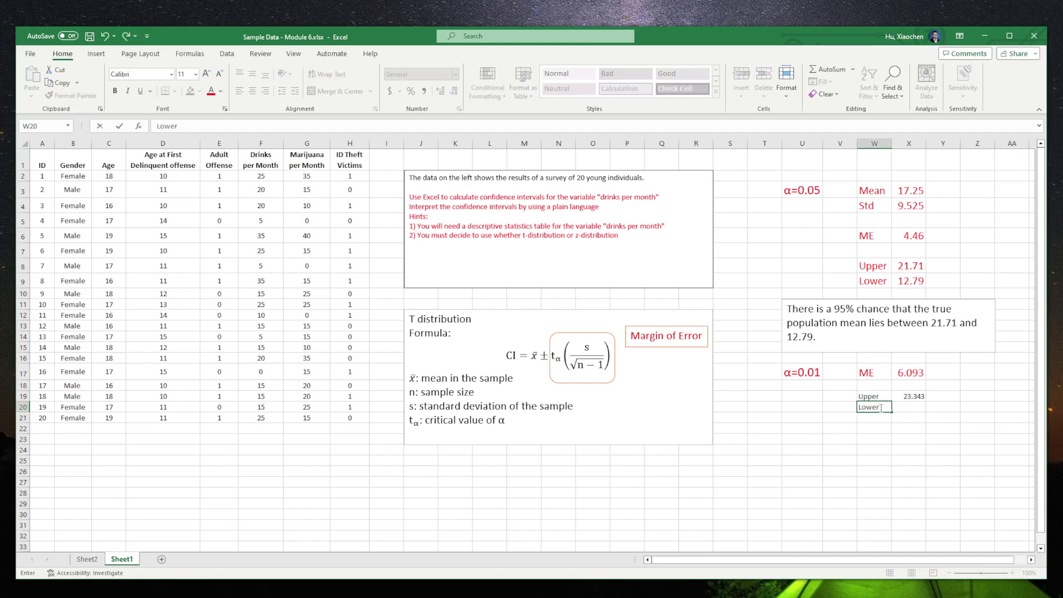
{"action": "left_click", "coordinate": [899, 407]}
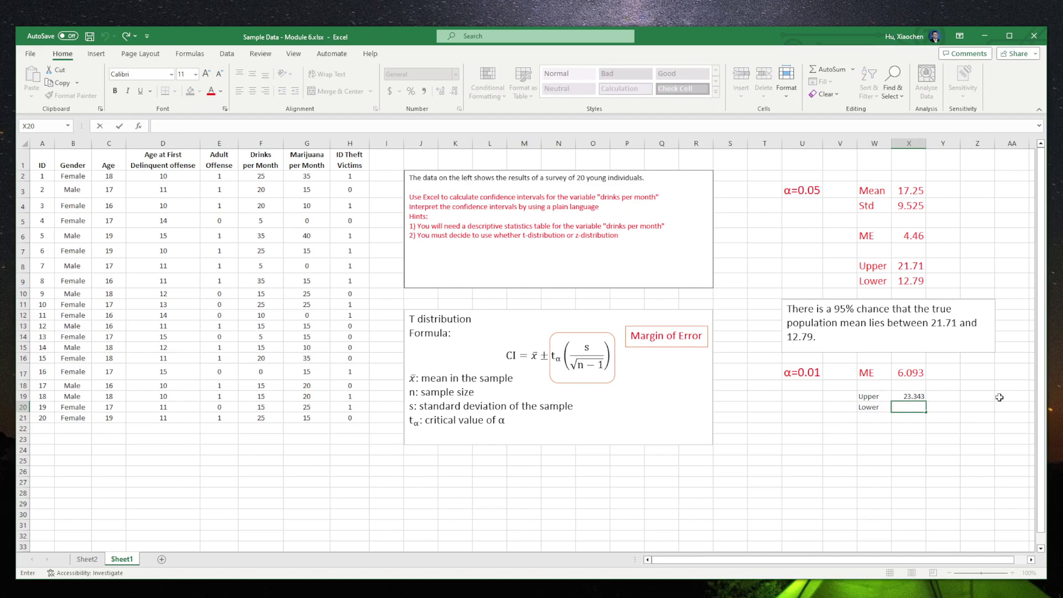
{"action": "type", "text": "="}
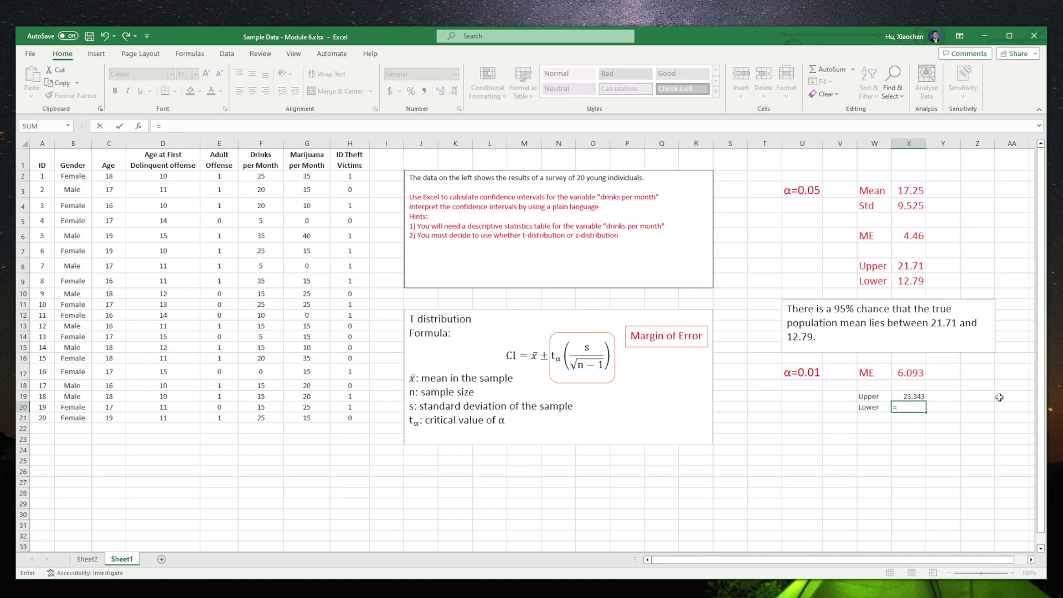
{"action": "type", "text": "17.25-6.093"}
{"action": "key", "text": "Return"}
Format the upper and lower limits in W19:X20 with red text at font size 16
{"action": "left_click_drag", "start_coordinate": [880, 395], "coordinate": [908, 407]}
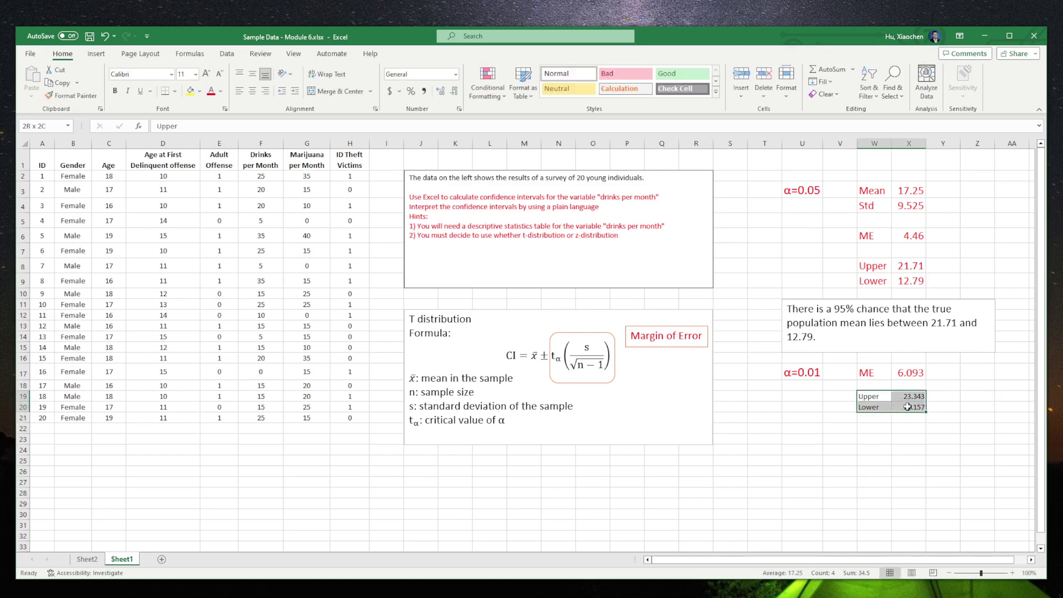
{"action": "left_click", "coordinate": [206, 74]}
{"action": "left_click", "coordinate": [205, 73]}
{"action": "left_click", "coordinate": [206, 74]}
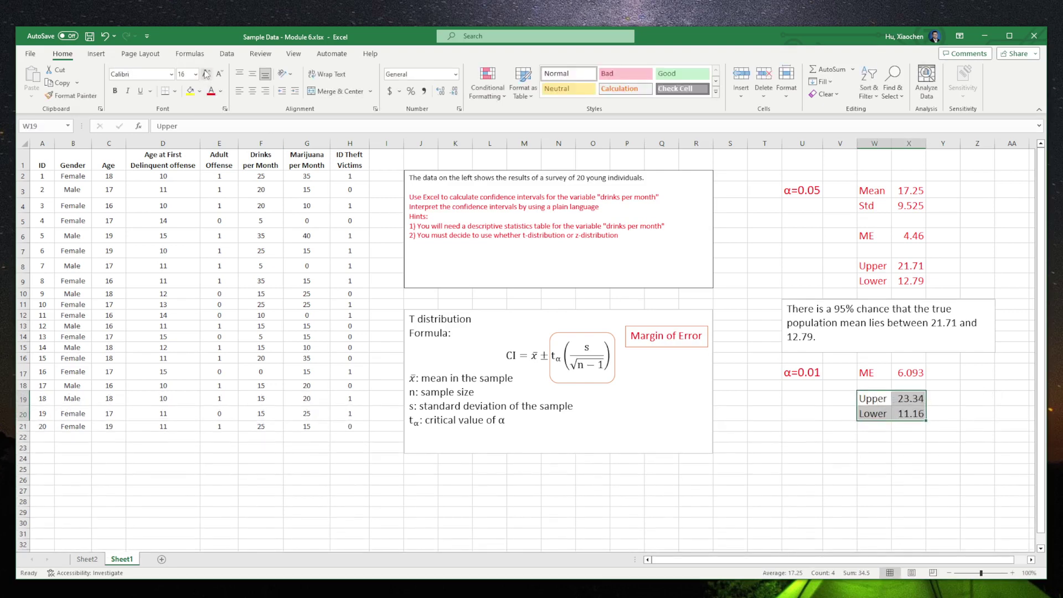
{"action": "left_click", "coordinate": [850, 437]}
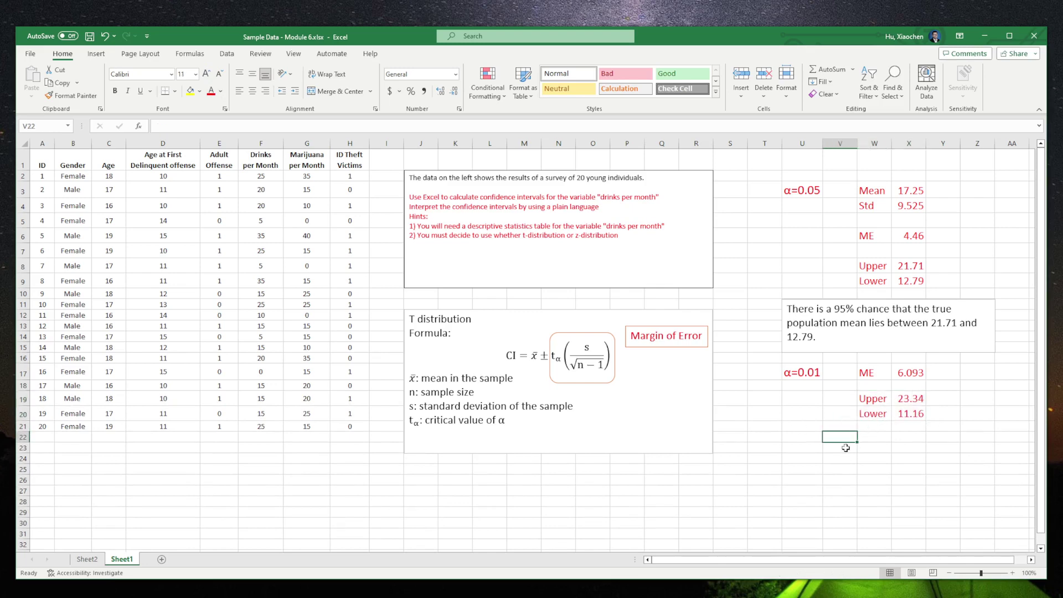
Insert a text box below the α=0.01 limits, spanning about U22:Z26, with font size 16
{"action": "left_click", "coordinate": [808, 437]}
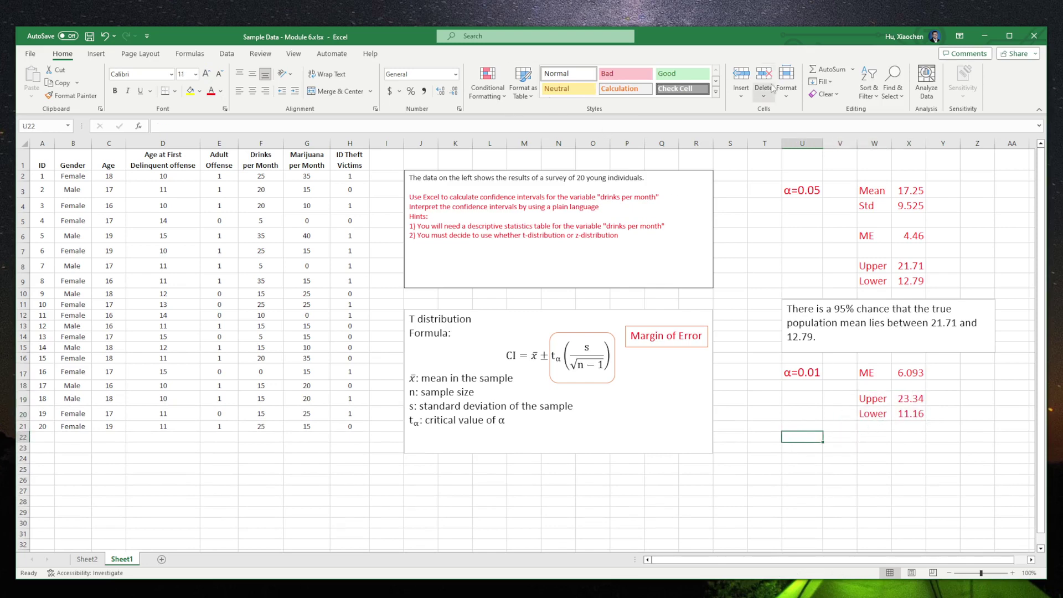
{"action": "left_click", "coordinate": [95, 54]}
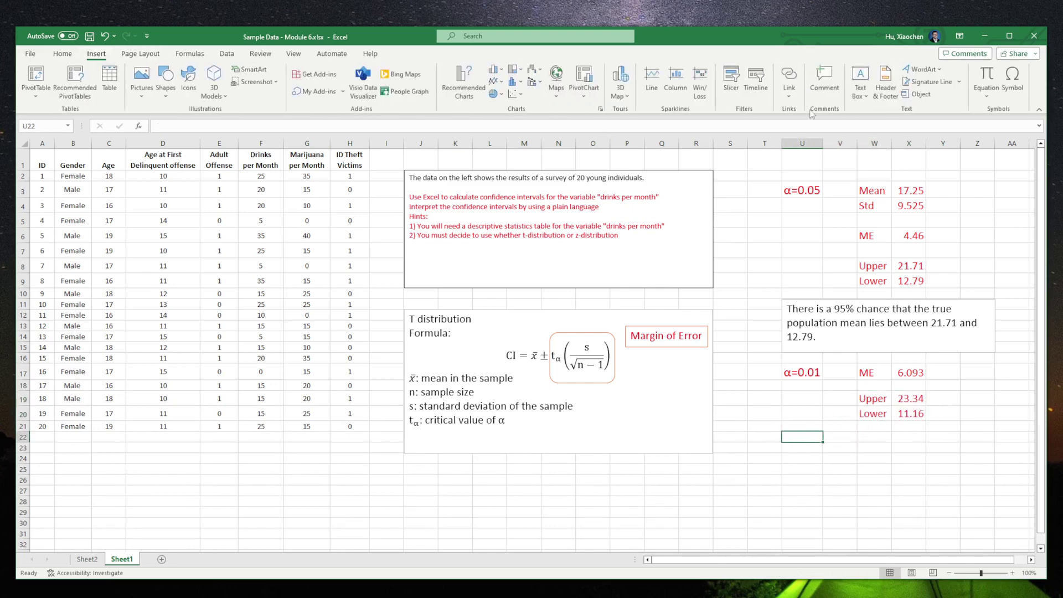
{"action": "left_click", "coordinate": [860, 78]}
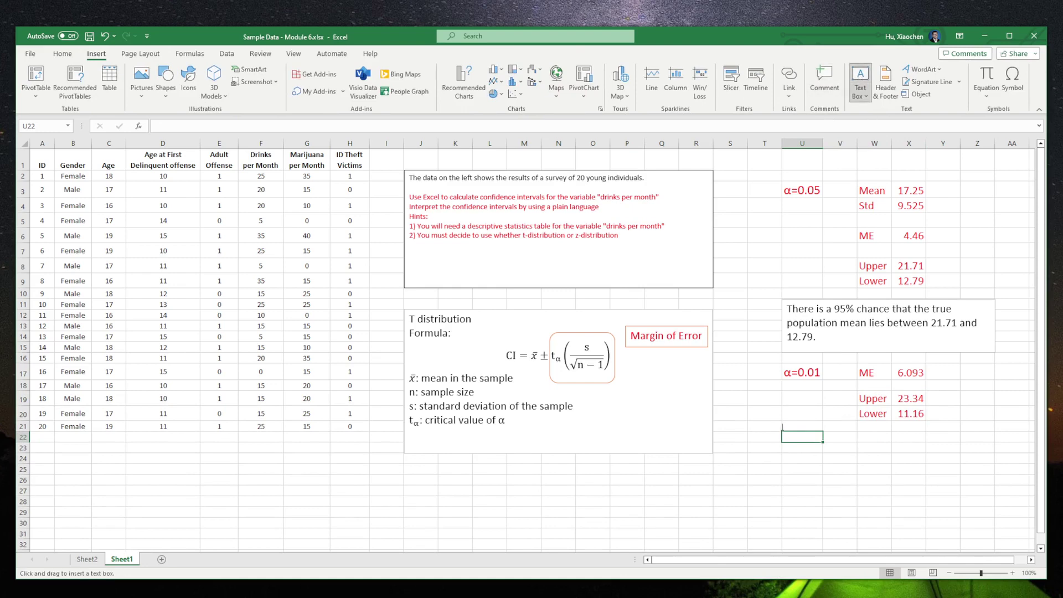
{"action": "left_click_drag", "start_coordinate": [783, 430], "coordinate": [994, 486]}
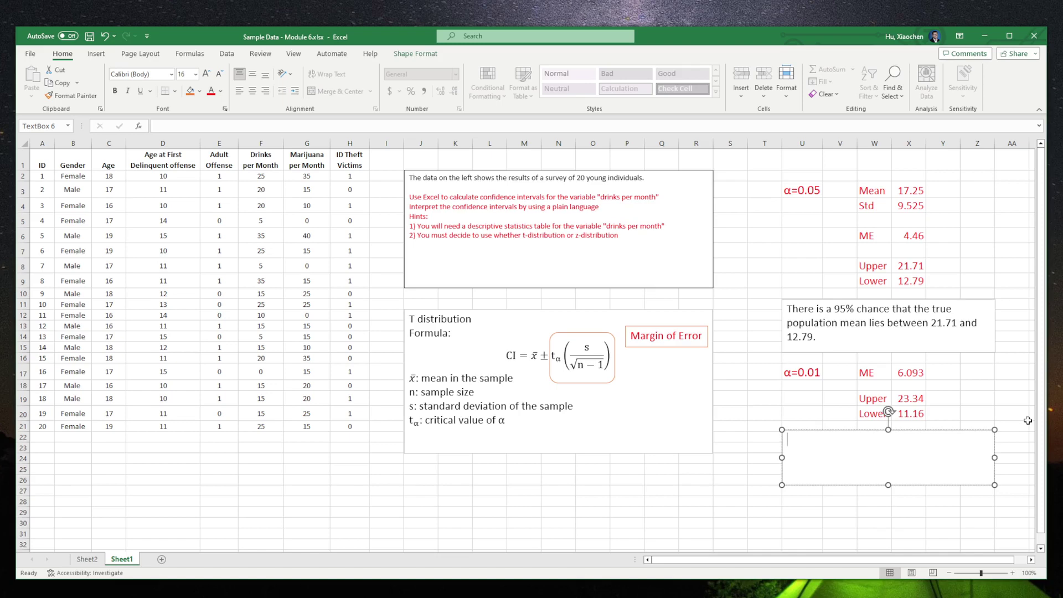
Write "There is a 99% chance that the true population mean lies between 23.34 and 11.16." in the new text box
{"action": "type", "text": "There is a 99% chance that true"}
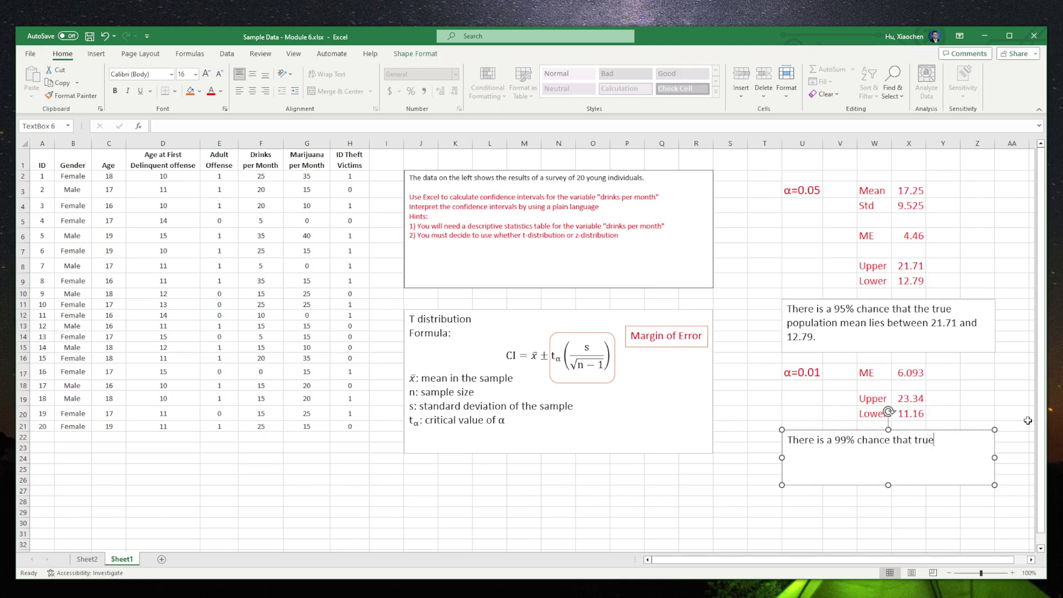
{"action": "key", "text": "BackSpace"}
{"action": "key", "text": "BackSpace"}
{"action": "key", "text": "BackSpace"}
{"action": "key", "text": "BackSpace"}
{"action": "type", "text": "the true population mea"}
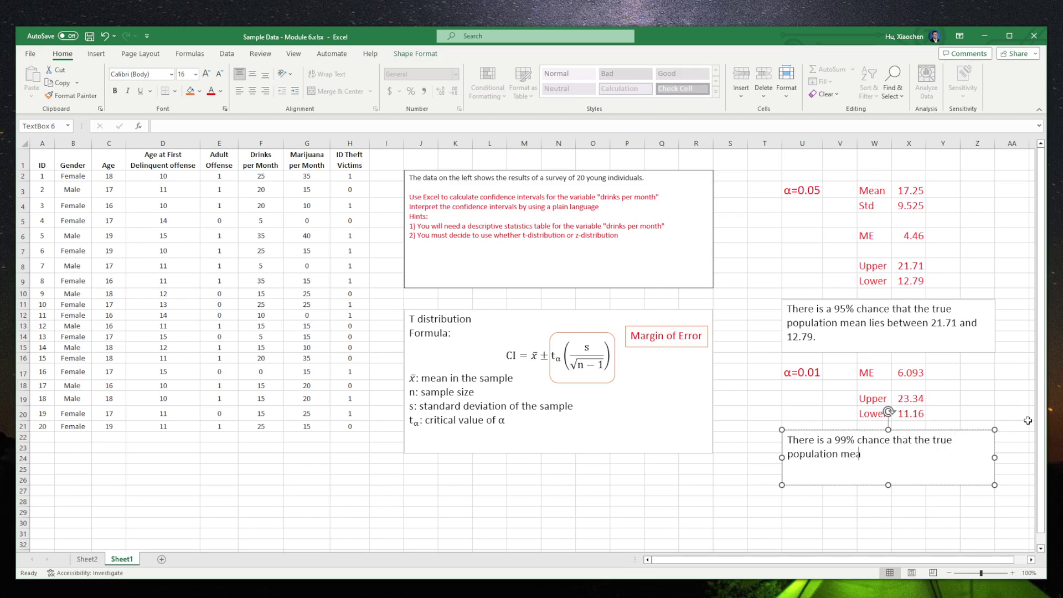
{"action": "type", "text": "n lies between 23.34"}
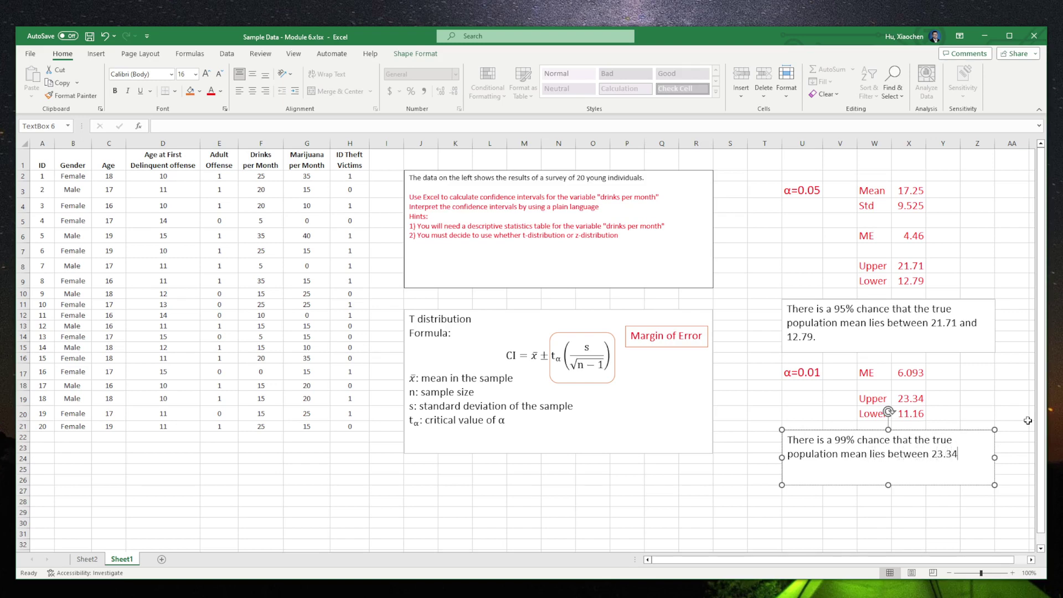
{"action": "type", "text": " and 11.16."}
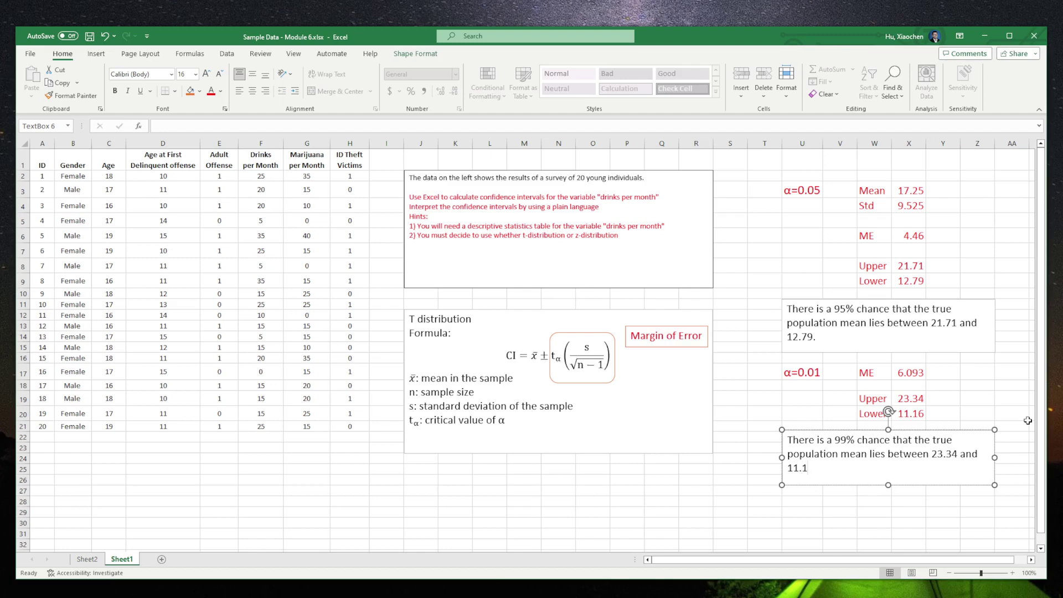